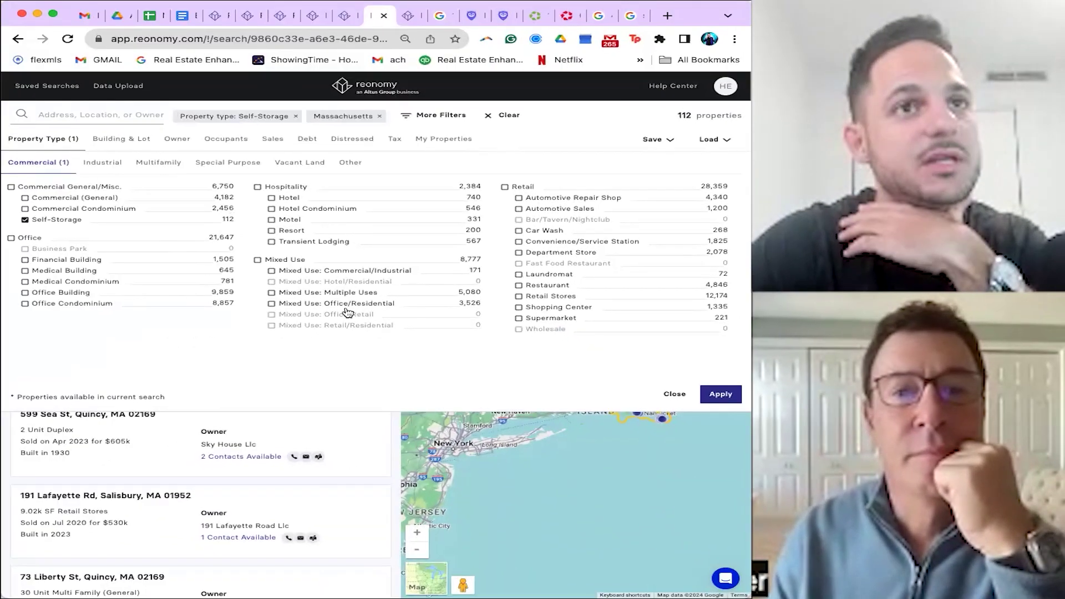
Apply the Massachusetts self-storage filter and check the owner of 82 Worcester St, North Grafton.
{"action": "left_click", "coordinate": [674, 394]}
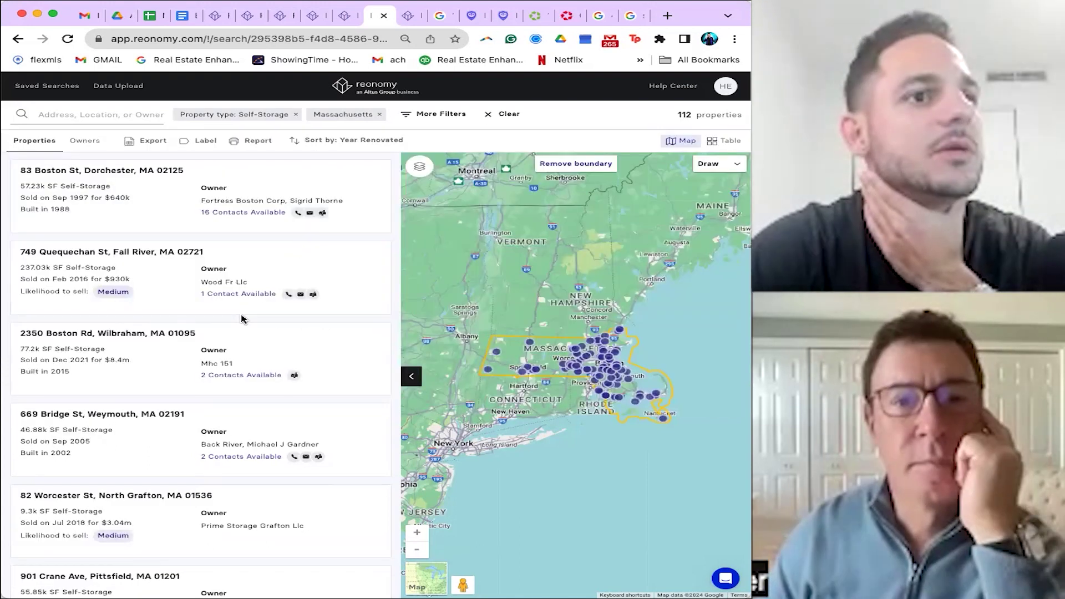
{"action": "scroll", "coordinate": [249, 310], "scroll_direction": "down", "scroll_amount": 5}
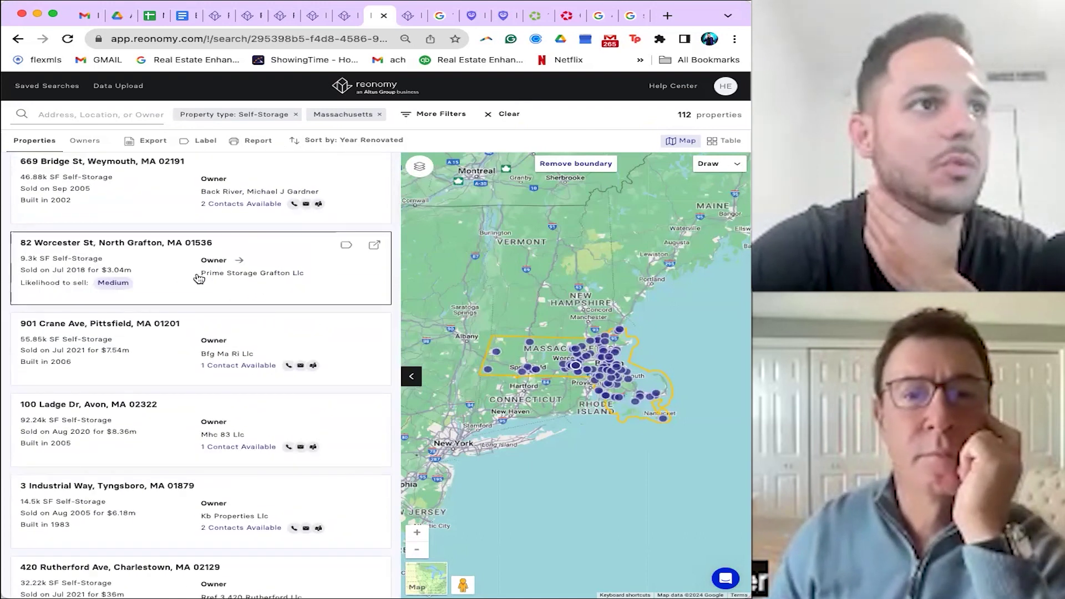
{"action": "left_click", "coordinate": [237, 272]}
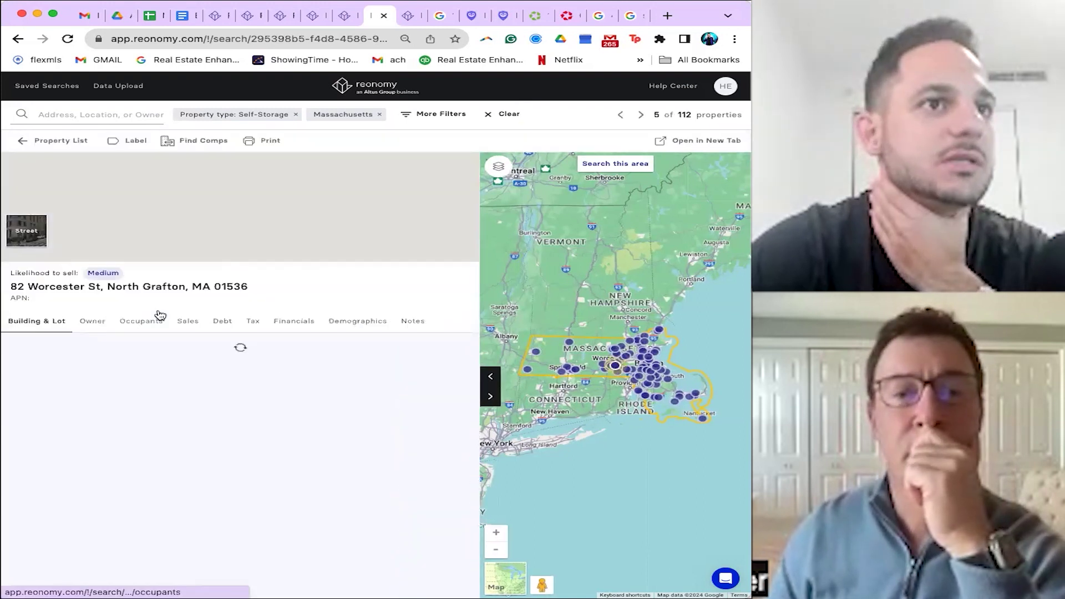
{"action": "left_click", "coordinate": [94, 322]}
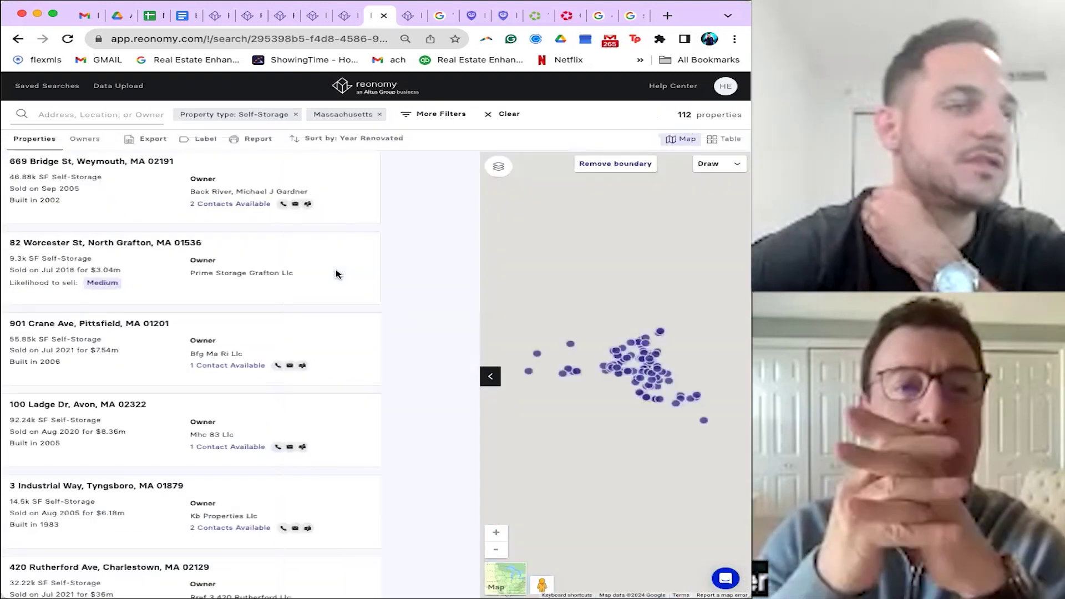
Filter owners to persons with a phone number and a portfolio of at most 2 properties.
{"action": "left_click", "coordinate": [56, 140]}
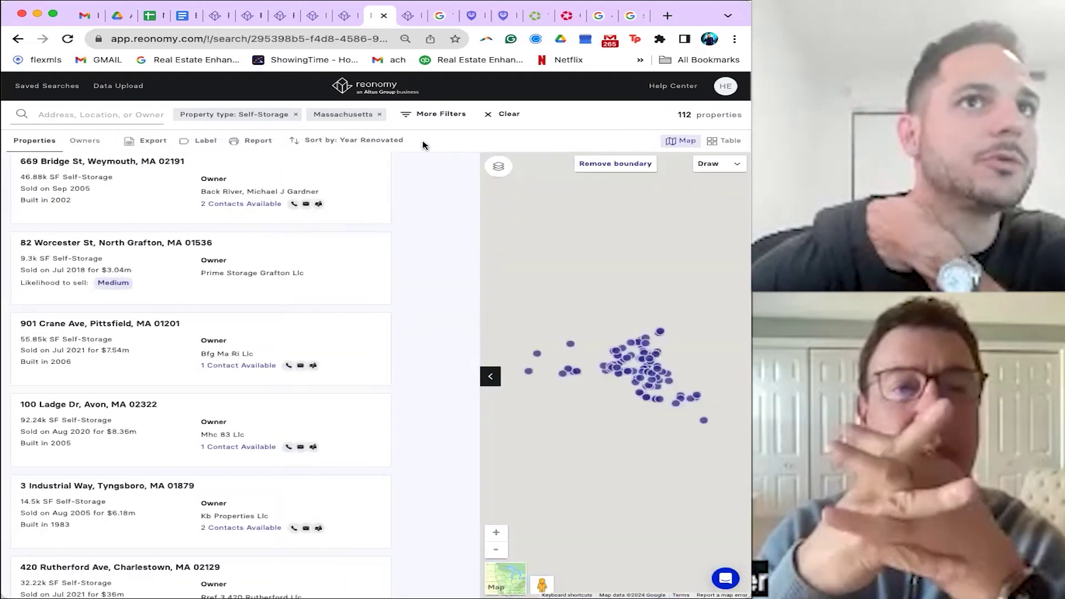
{"action": "left_click", "coordinate": [434, 118]}
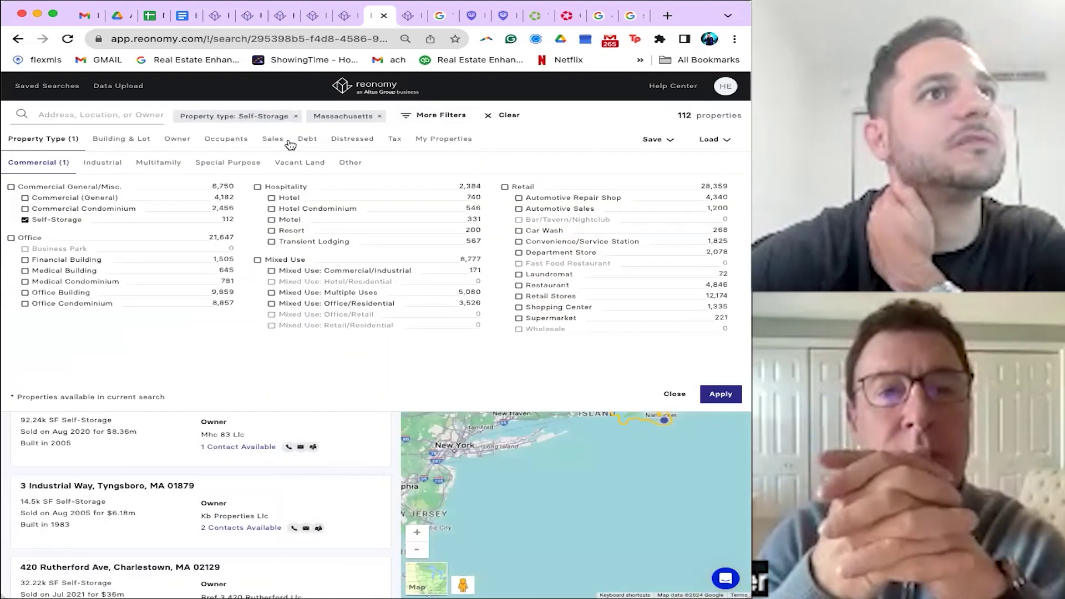
{"action": "left_click", "coordinate": [188, 139]}
{"action": "left_click", "coordinate": [92, 234]}
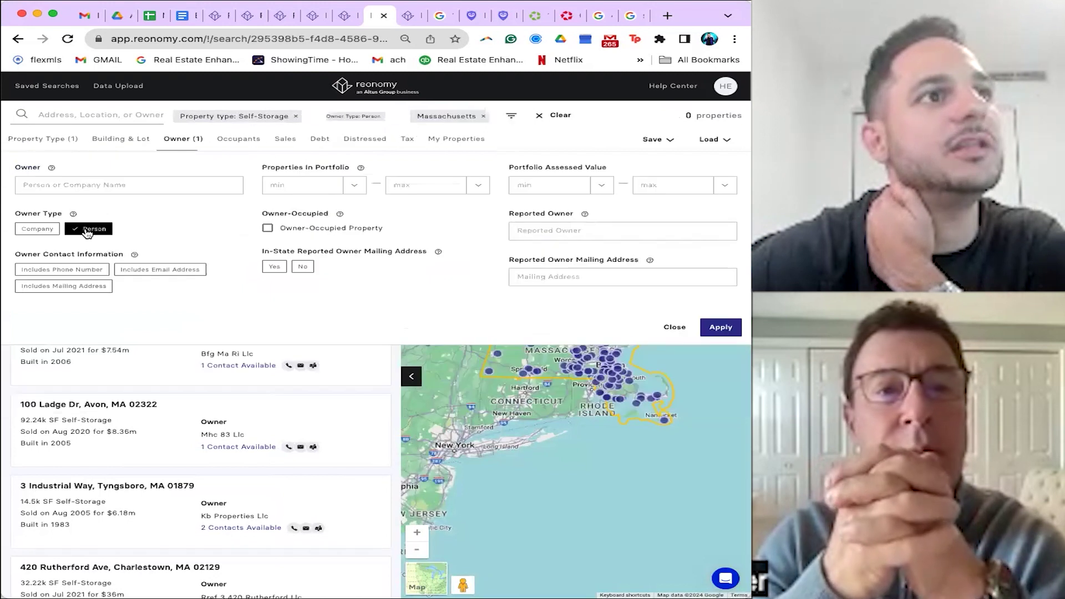
{"action": "left_click", "coordinate": [71, 270]}
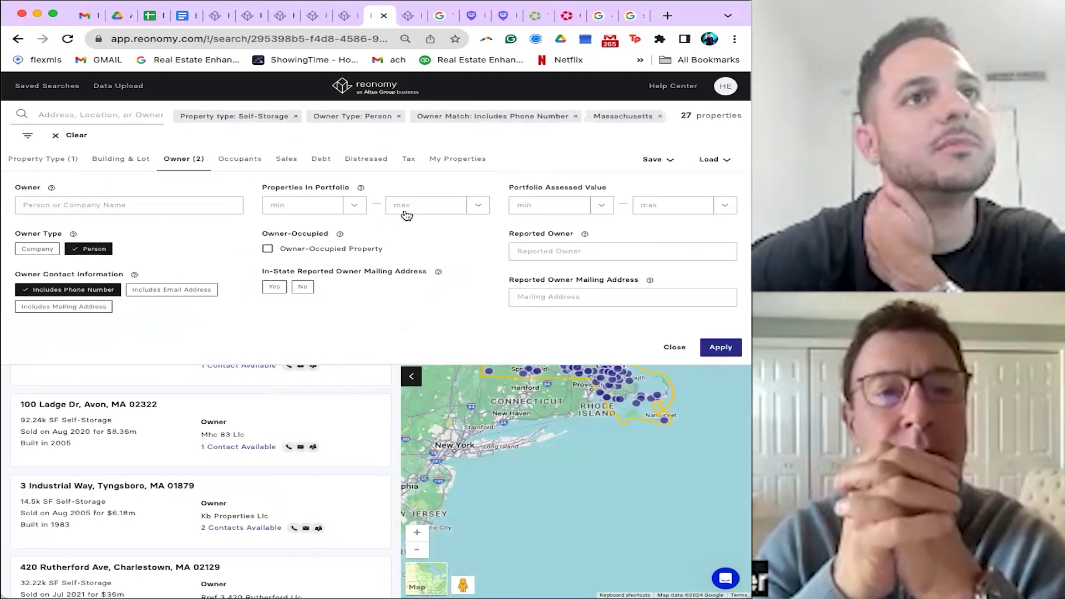
{"action": "left_click", "coordinate": [409, 207]}
{"action": "type", "text": "2"}
{"action": "left_click", "coordinate": [504, 261]}
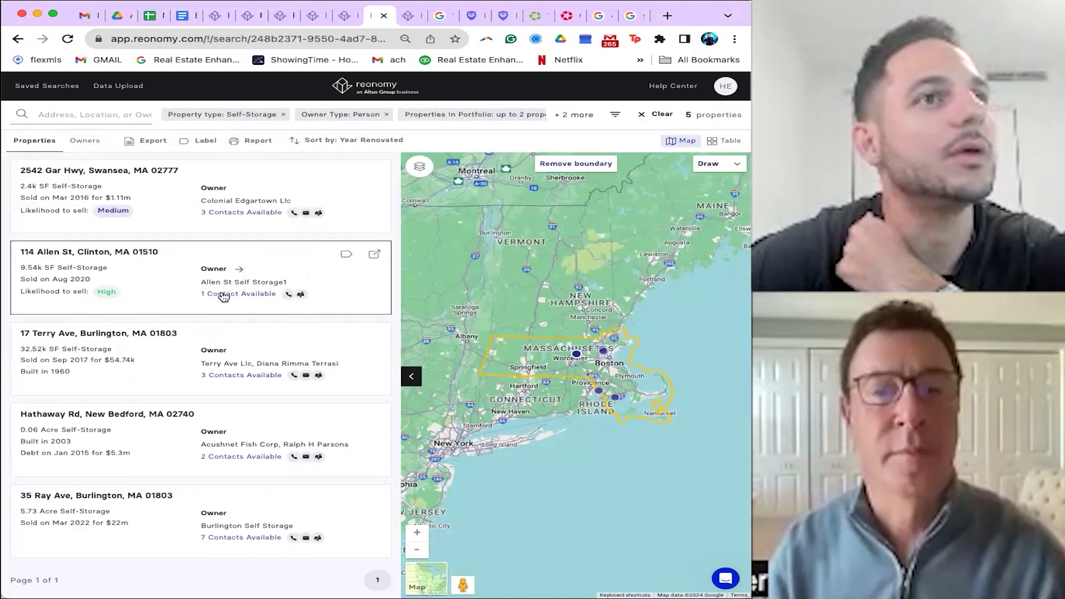
{"action": "left_click", "coordinate": [222, 177]}
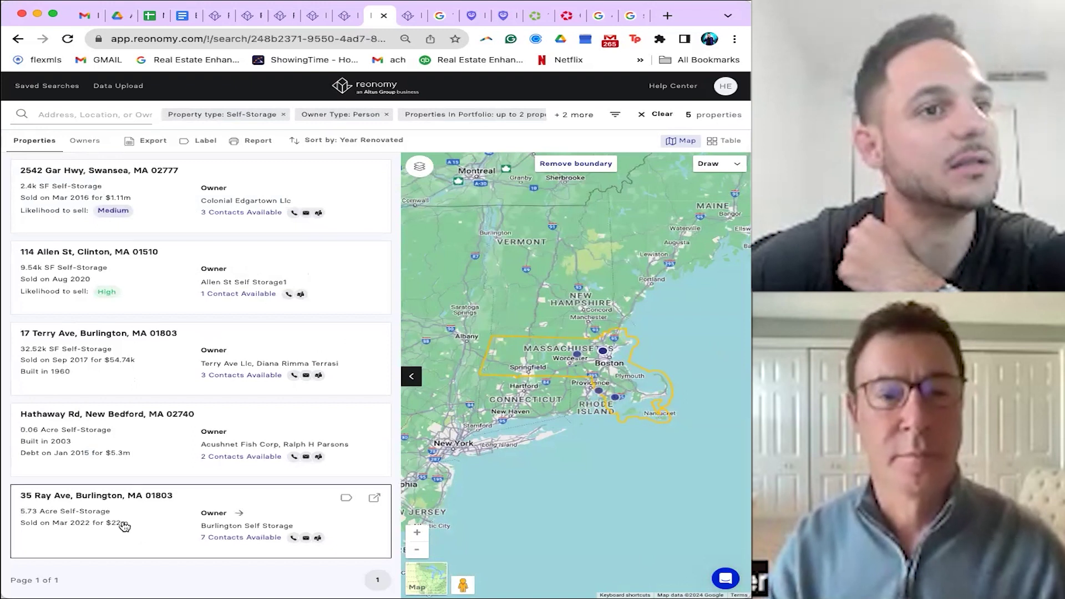
{"action": "left_click", "coordinate": [149, 362]}
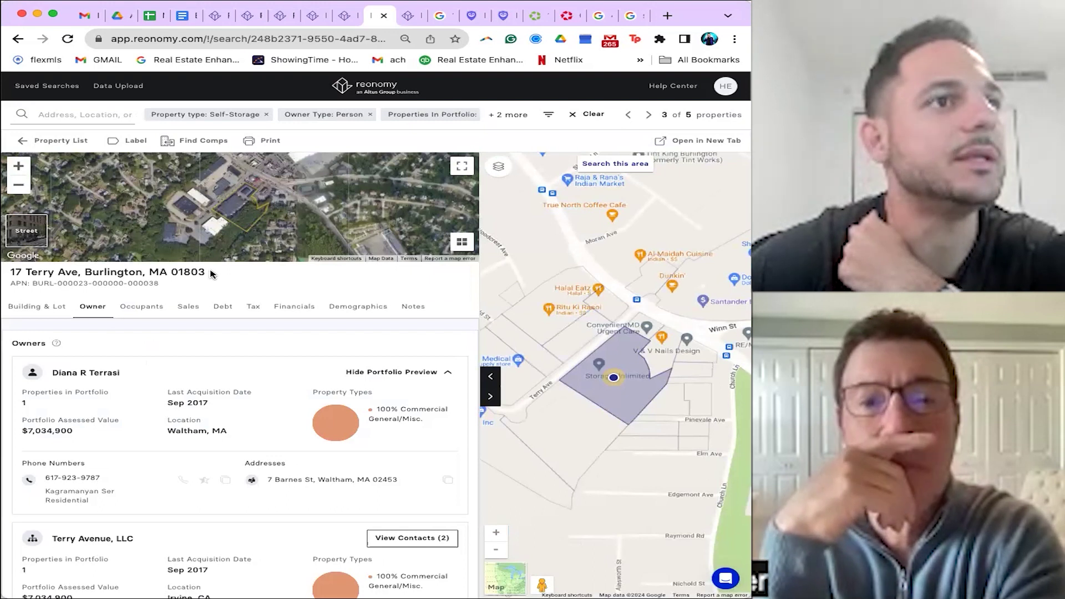
{"action": "left_click_drag", "start_coordinate": [211, 274], "coordinate": [8, 272]}
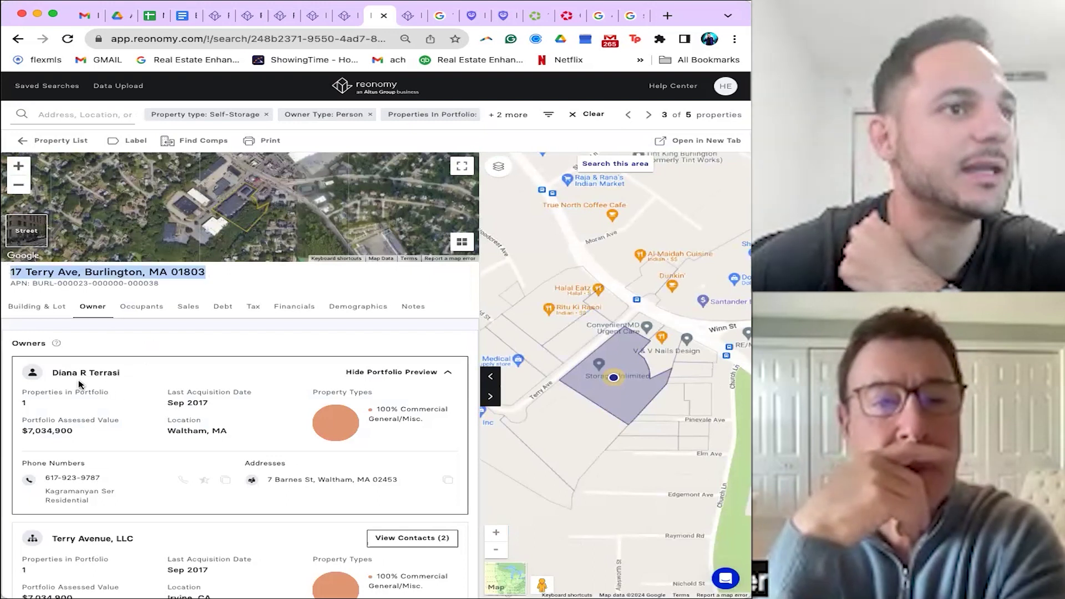
{"action": "left_click", "coordinate": [31, 225]}
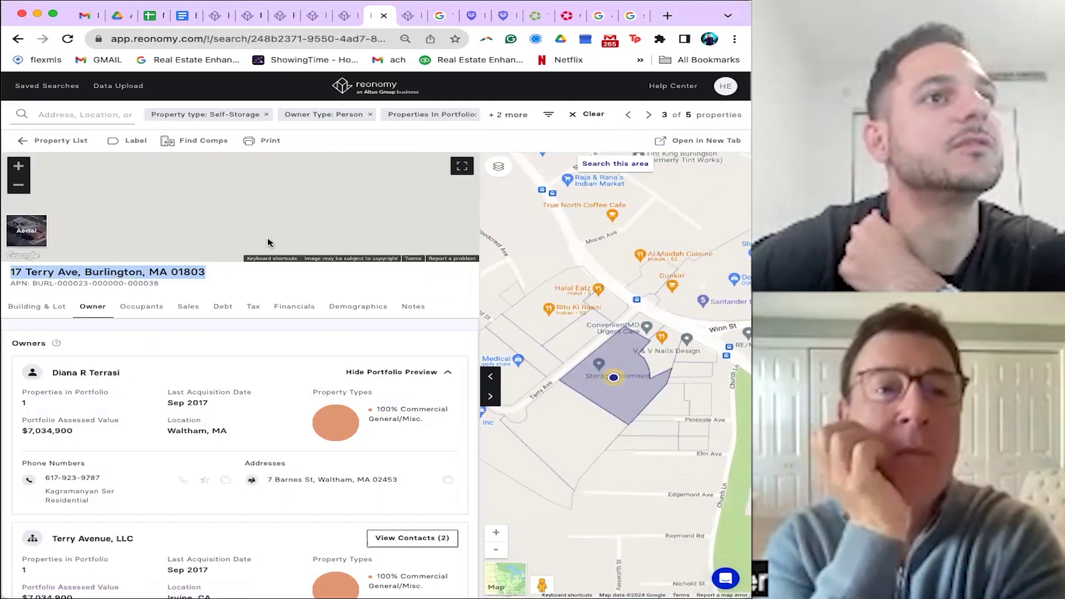
{"action": "left_click", "coordinate": [17, 166]}
{"action": "left_click", "coordinate": [17, 184]}
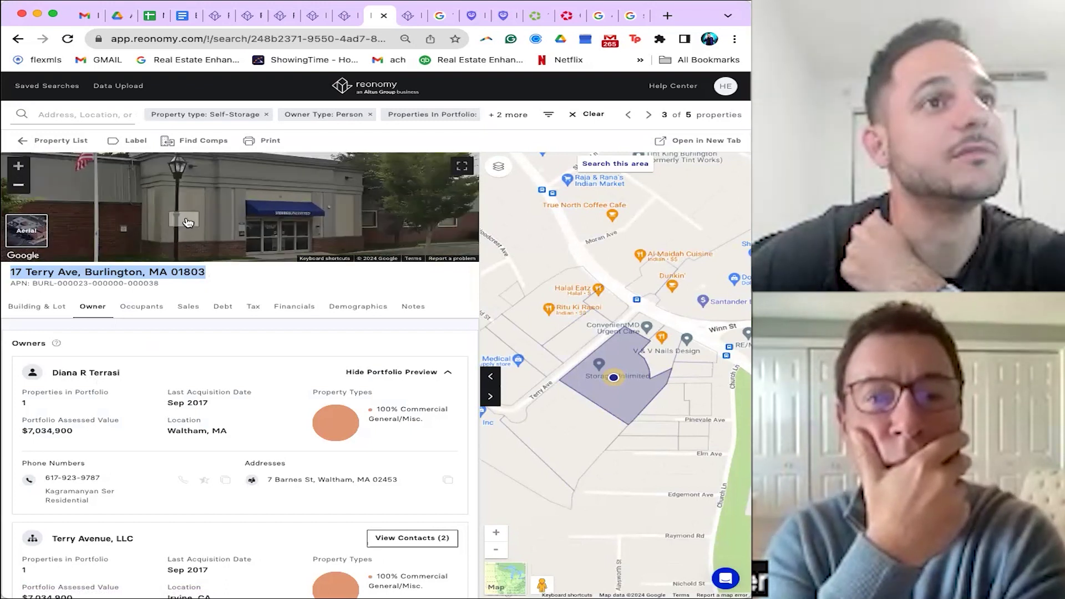
{"action": "left_click", "coordinate": [19, 184]}
{"action": "left_click_drag", "start_coordinate": [338, 244], "coordinate": [302, 233]}
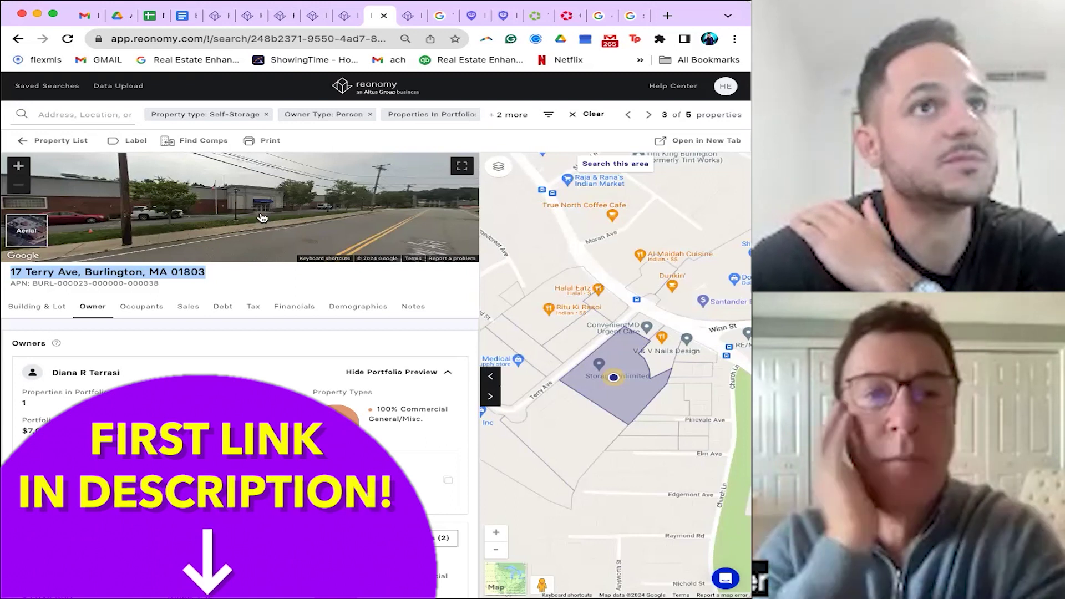
{"action": "left_click_drag", "start_coordinate": [270, 222], "coordinate": [422, 227]}
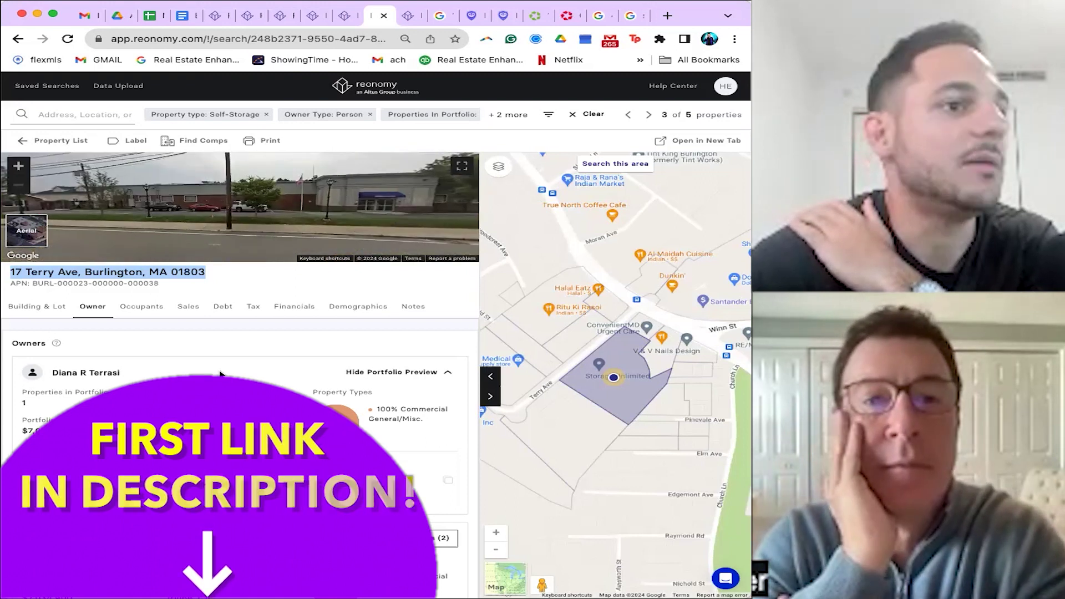
{"action": "scroll", "coordinate": [184, 398], "scroll_direction": "down", "scroll_amount": 5}
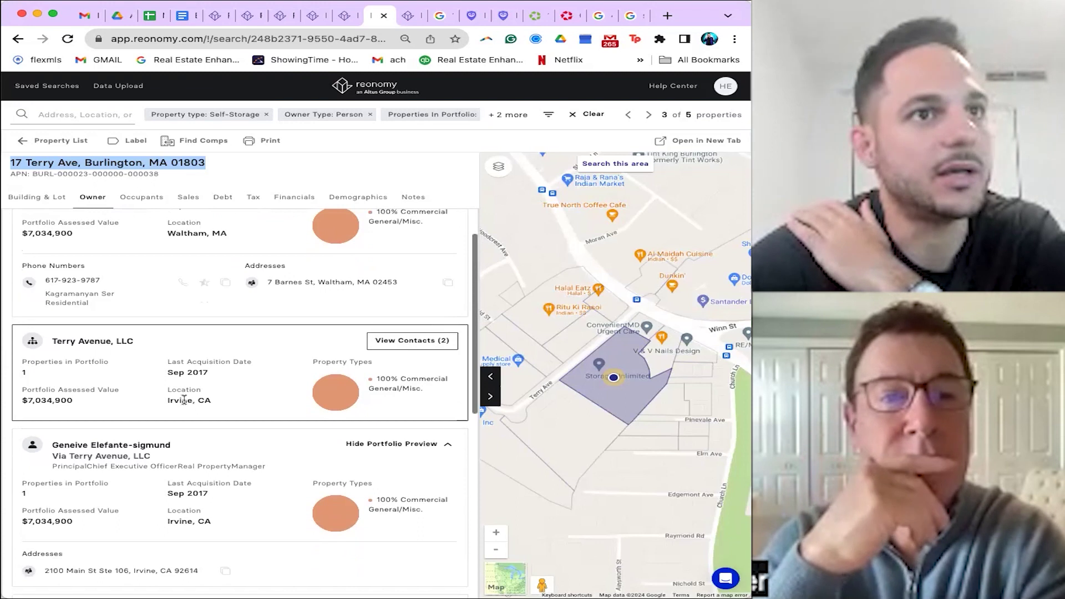
{"action": "scroll", "coordinate": [190, 394], "scroll_direction": "down", "scroll_amount": 6}
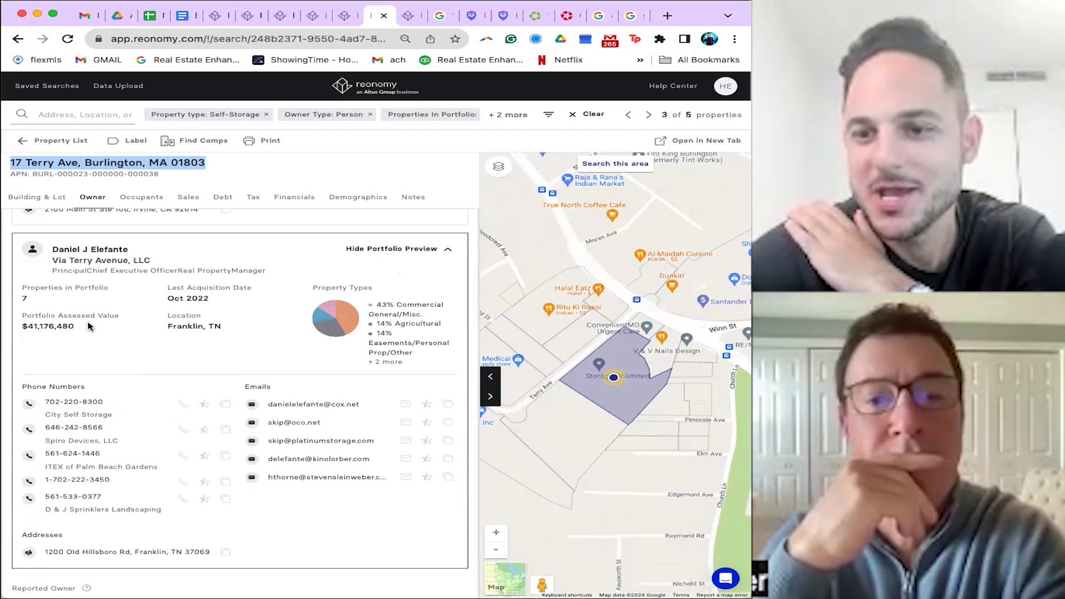
{"action": "scroll", "coordinate": [172, 377], "scroll_direction": "down", "scroll_amount": 2}
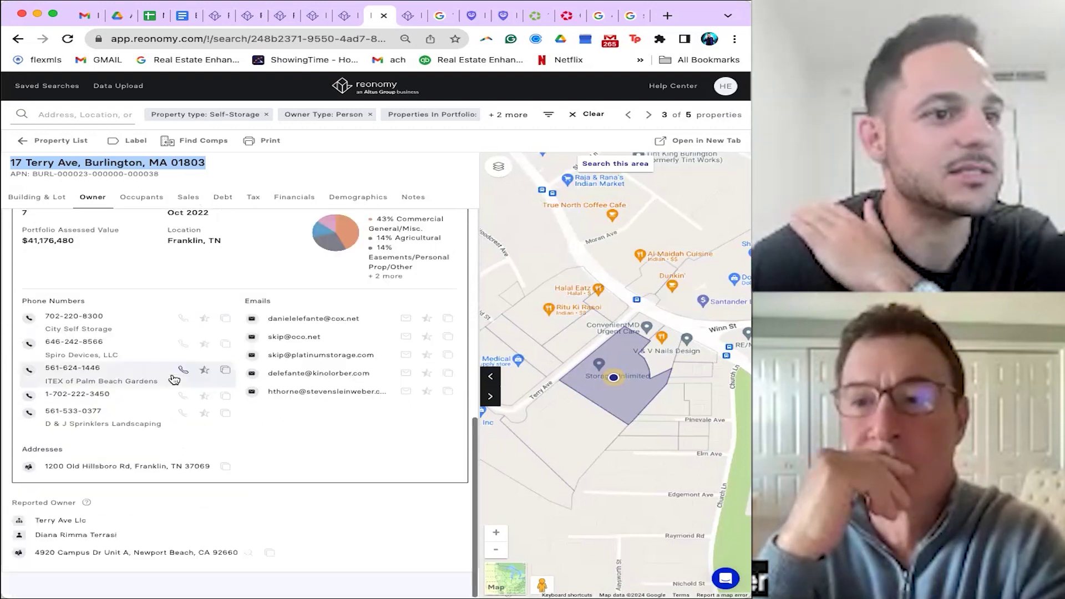
{"action": "scroll", "coordinate": [173, 379], "scroll_direction": "up", "scroll_amount": 15}
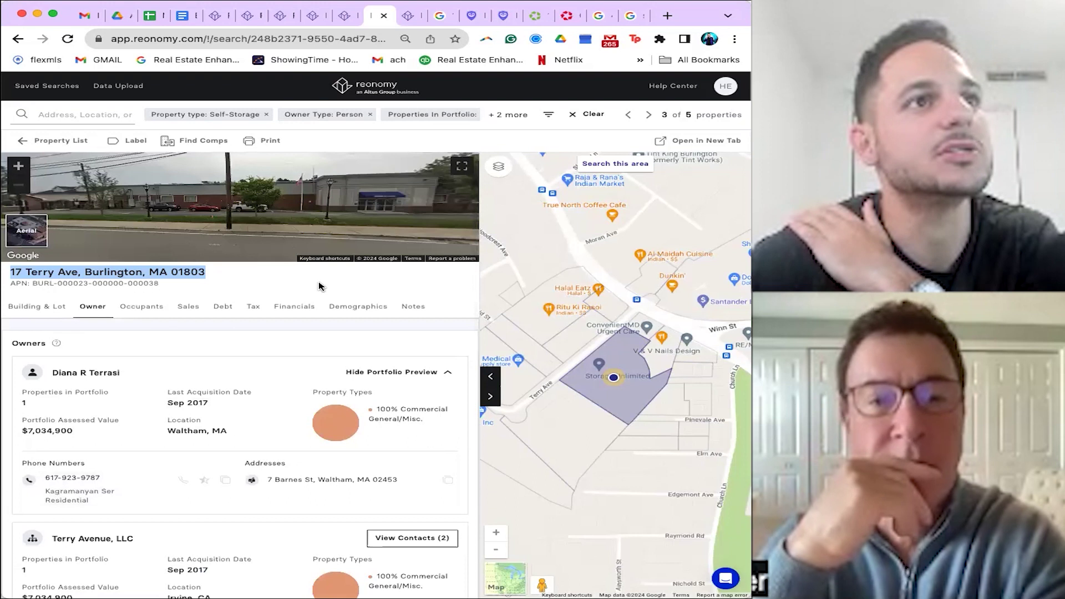
{"action": "left_click", "coordinate": [319, 286]}
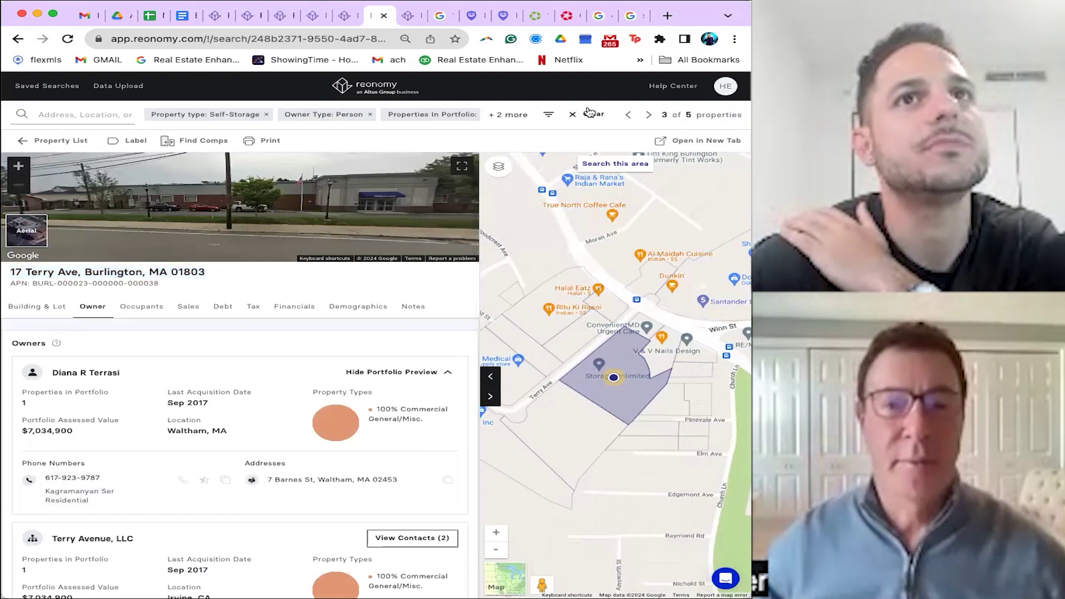
{"action": "left_click", "coordinate": [66, 142]}
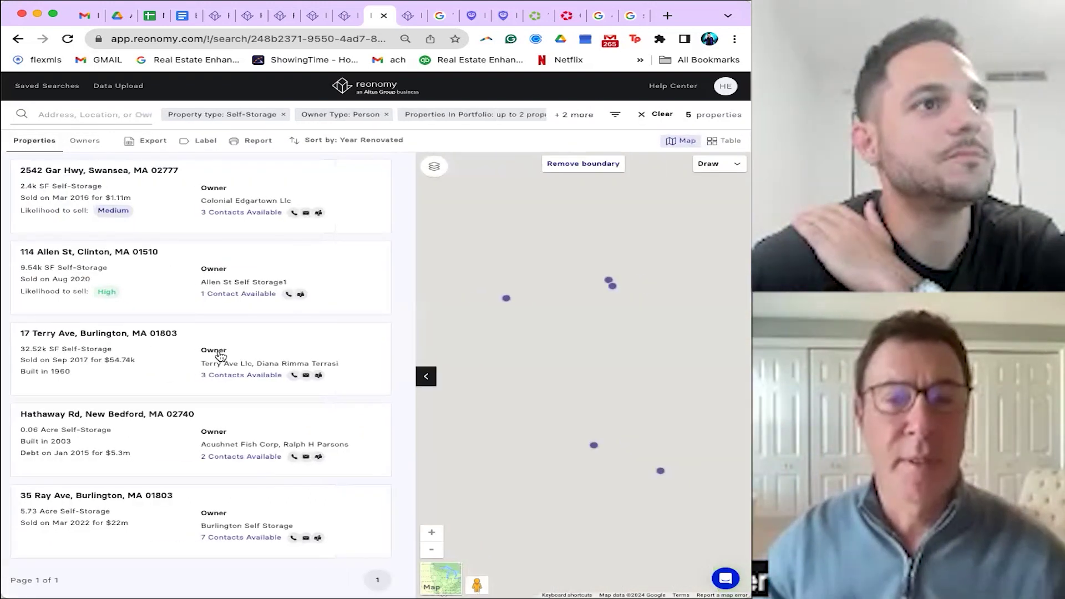
{"action": "left_click", "coordinate": [186, 214]}
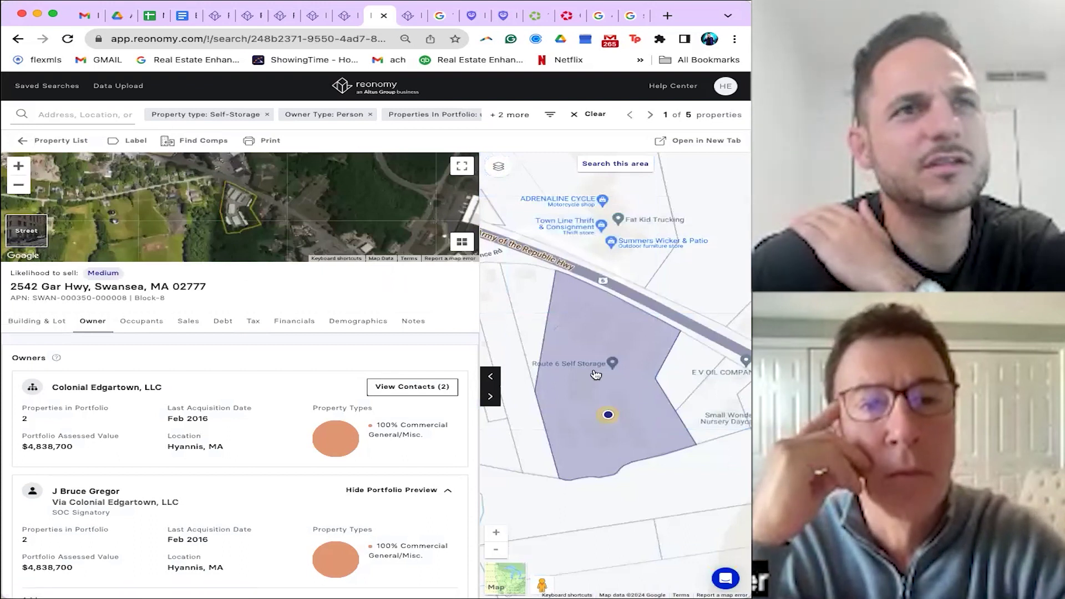
{"action": "scroll", "coordinate": [215, 301], "scroll_direction": "down", "scroll_amount": 8}
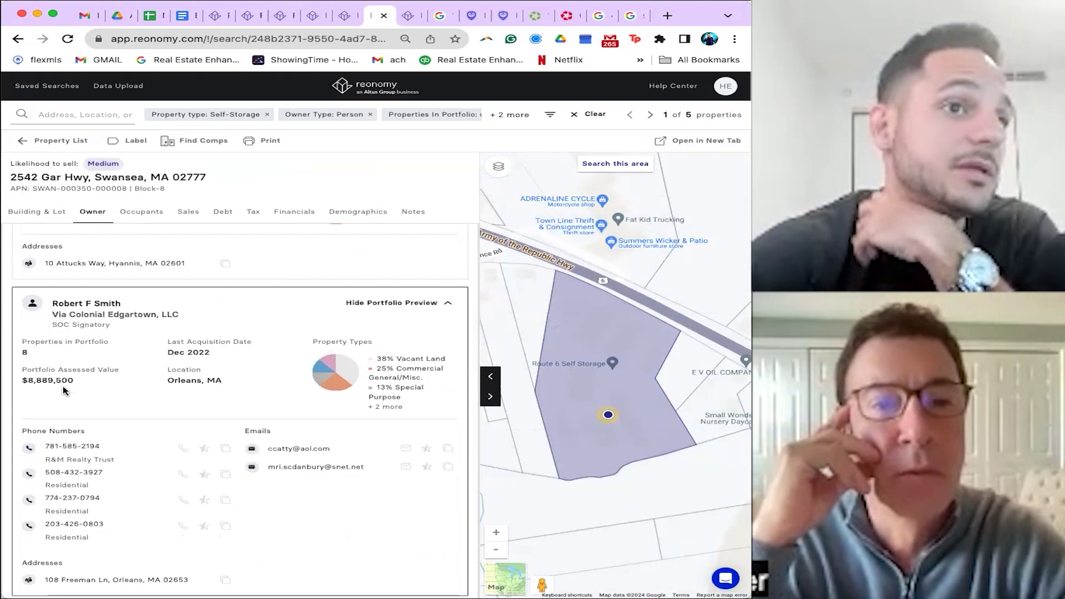
{"action": "scroll", "coordinate": [62, 390], "scroll_direction": "down", "scroll_amount": 4}
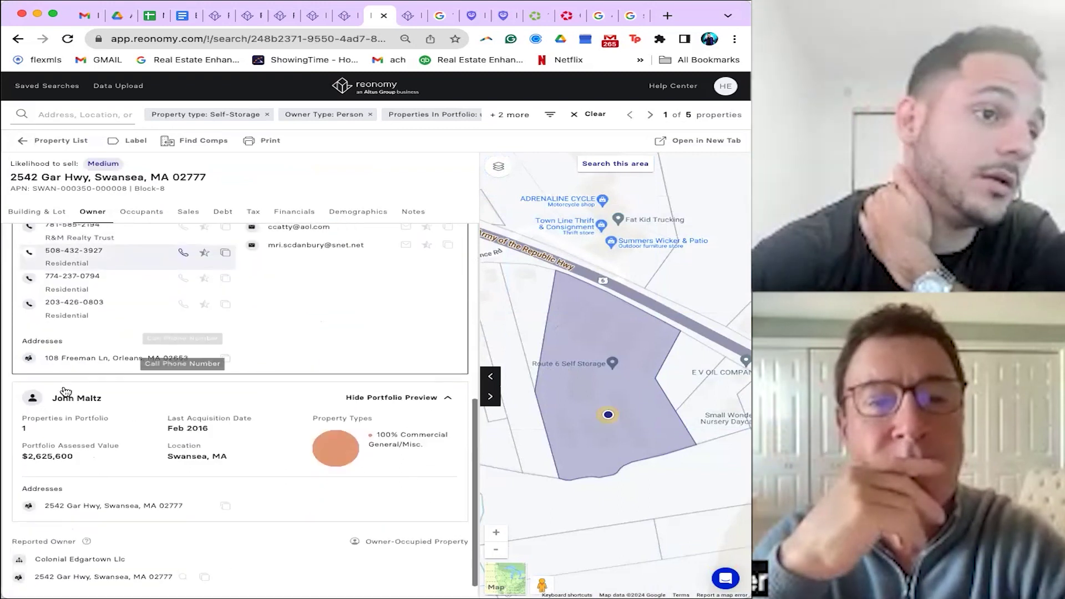
{"action": "scroll", "coordinate": [62, 388], "scroll_direction": "up", "scroll_amount": 6}
{"action": "scroll", "coordinate": [63, 388], "scroll_direction": "up", "scroll_amount": 6}
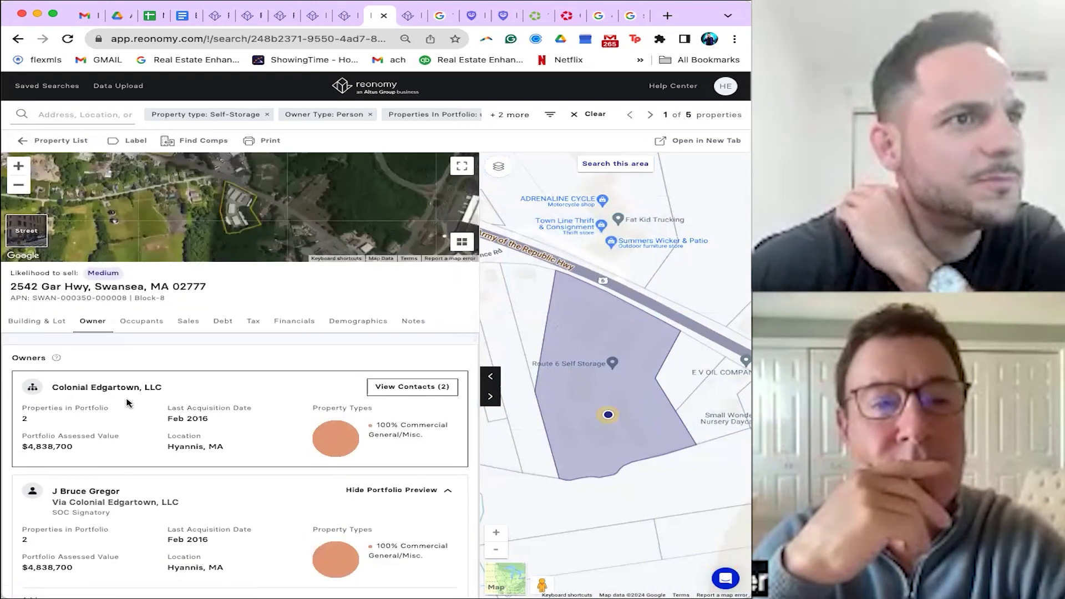
{"action": "left_click", "coordinate": [186, 324]}
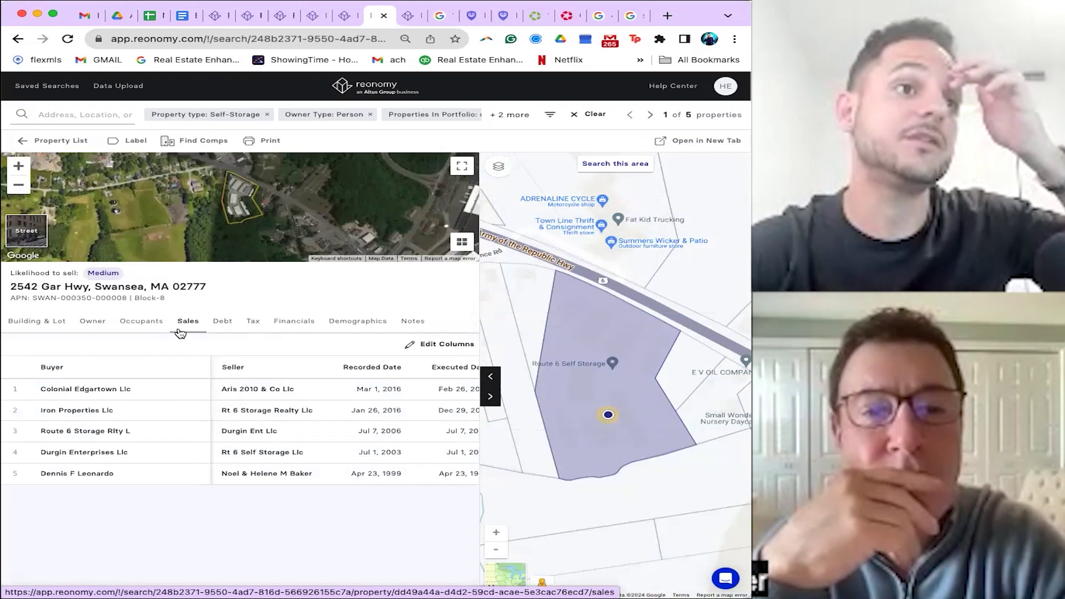
{"action": "left_click", "coordinate": [90, 321]}
{"action": "scroll", "coordinate": [180, 432], "scroll_direction": "down", "scroll_amount": 2}
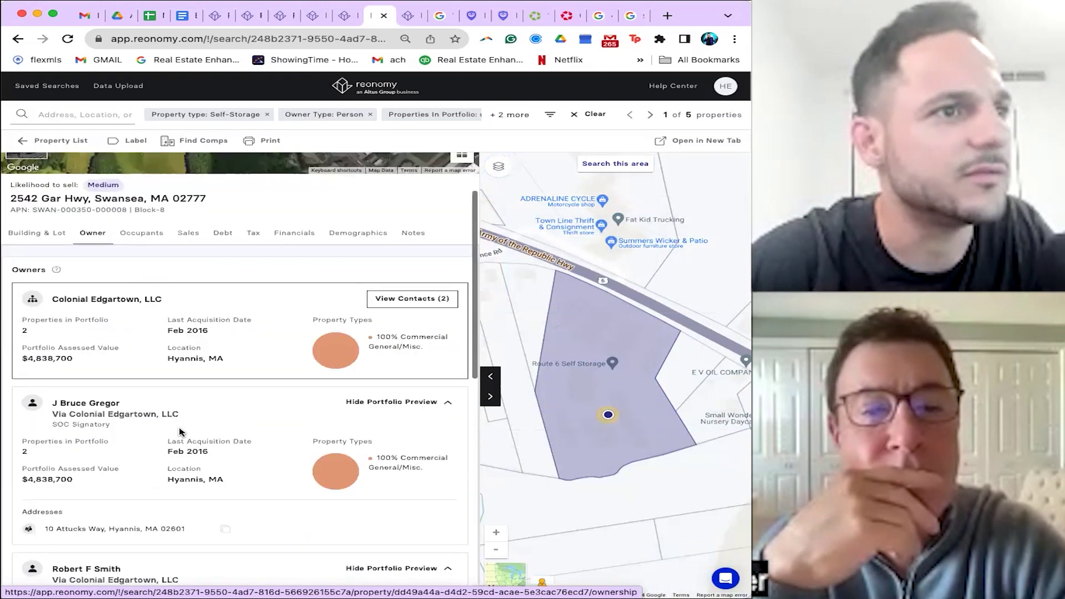
Scroll the owner panel down to the second signatory's phone numbers and emails.
{"action": "scroll", "coordinate": [179, 432], "scroll_direction": "down", "scroll_amount": 5}
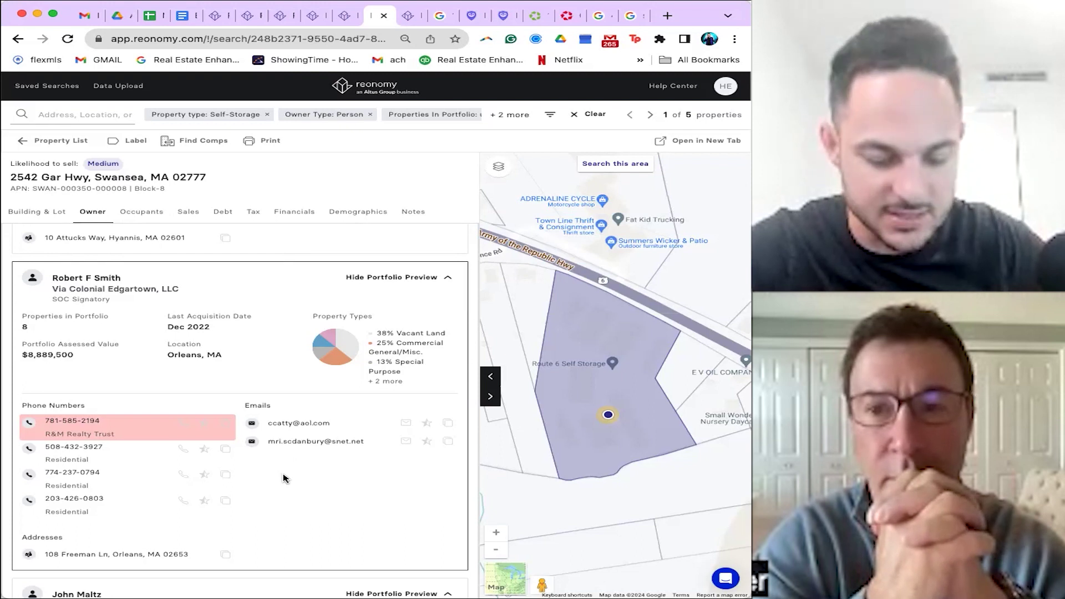
Mark the second phone number as uncertain (yellow) and the third as bad (red).
{"action": "left_click", "coordinate": [189, 449]}
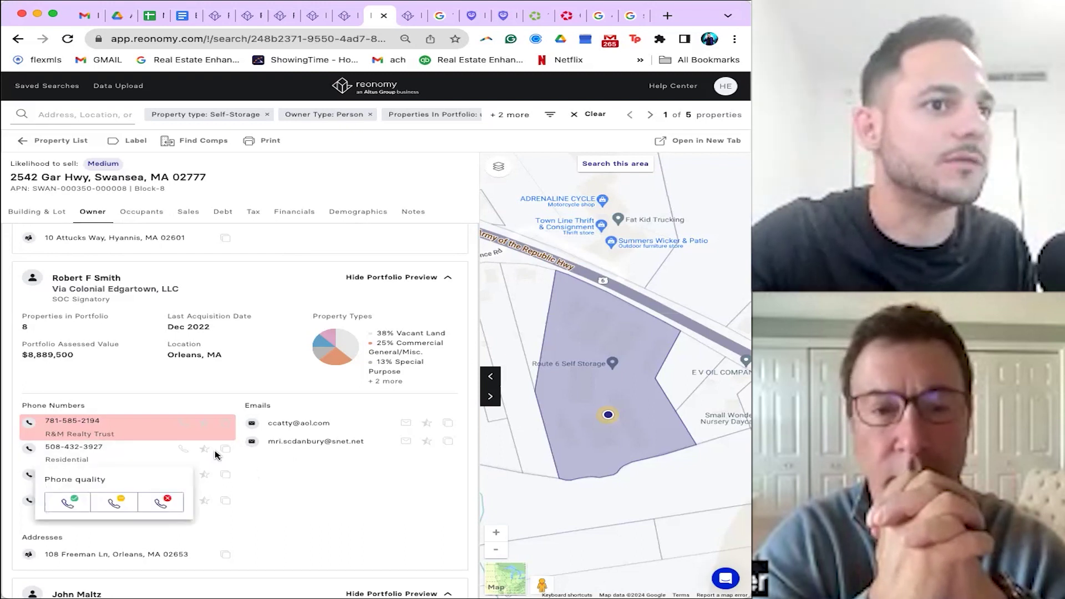
{"action": "left_click", "coordinate": [129, 504]}
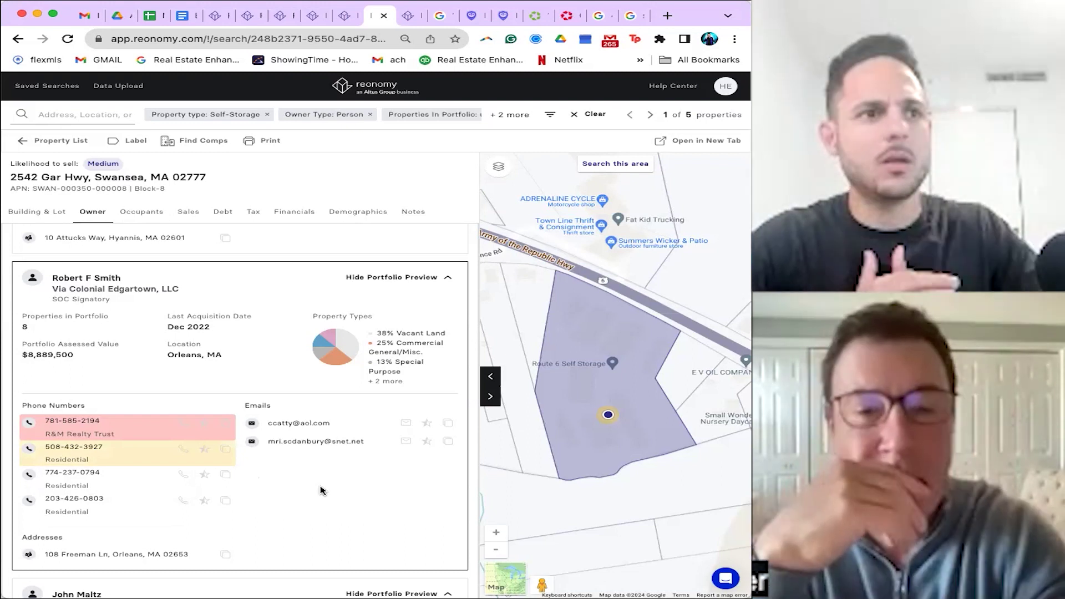
{"action": "left_click", "coordinate": [206, 475]}
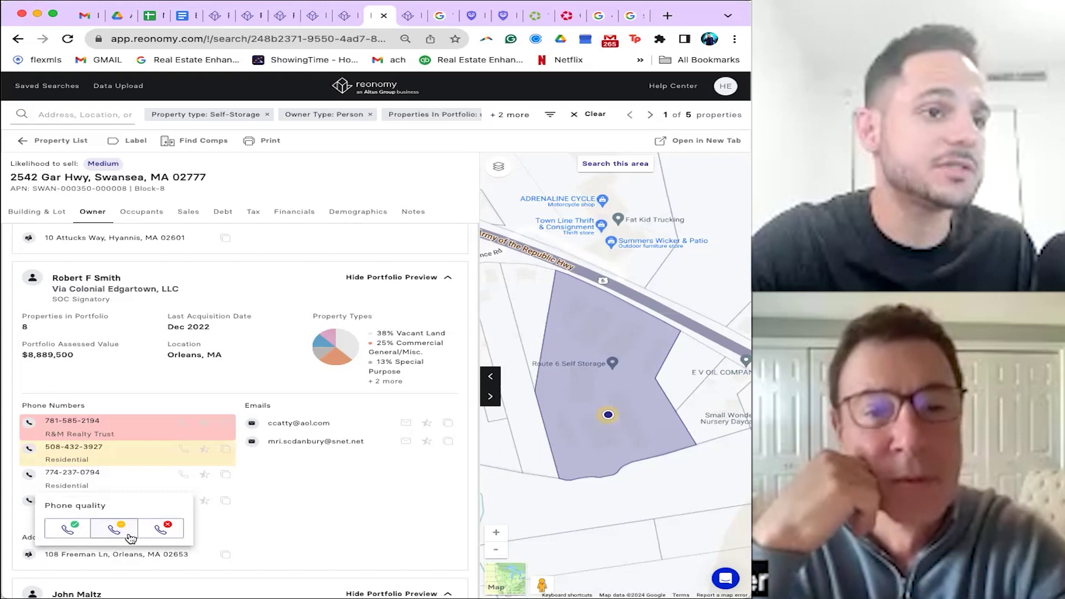
{"action": "left_click", "coordinate": [159, 532]}
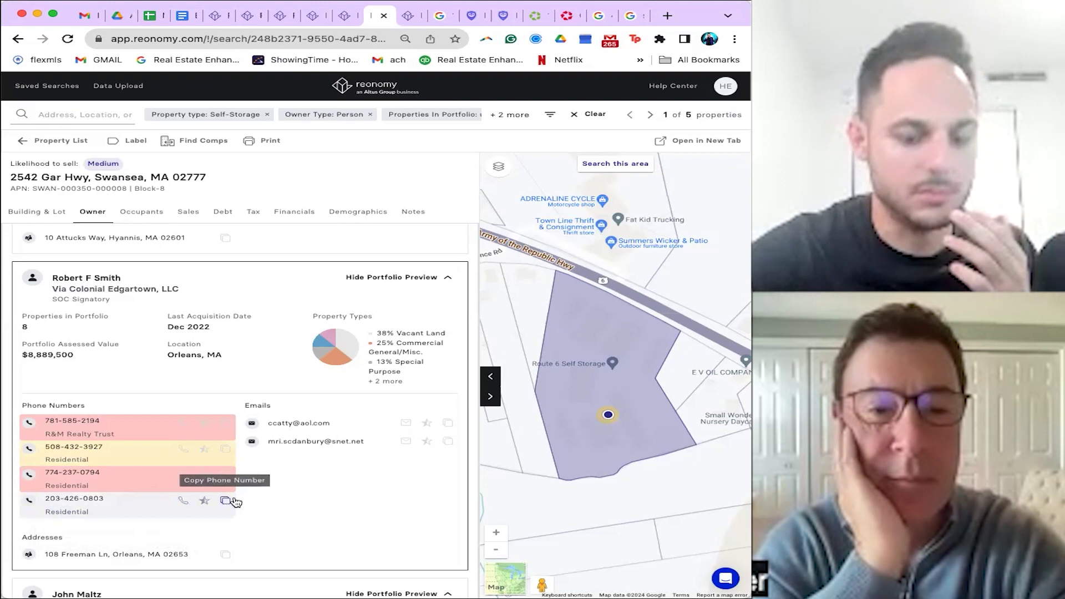
{"action": "left_click", "coordinate": [204, 504]}
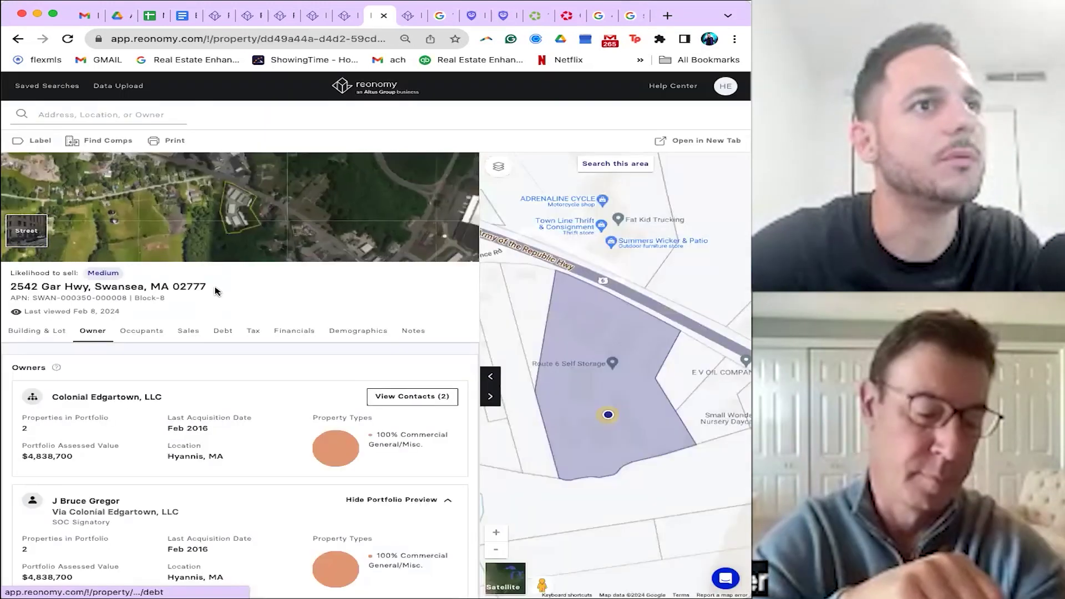
{"action": "left_click_drag", "start_coordinate": [214, 288], "coordinate": [6, 291]}
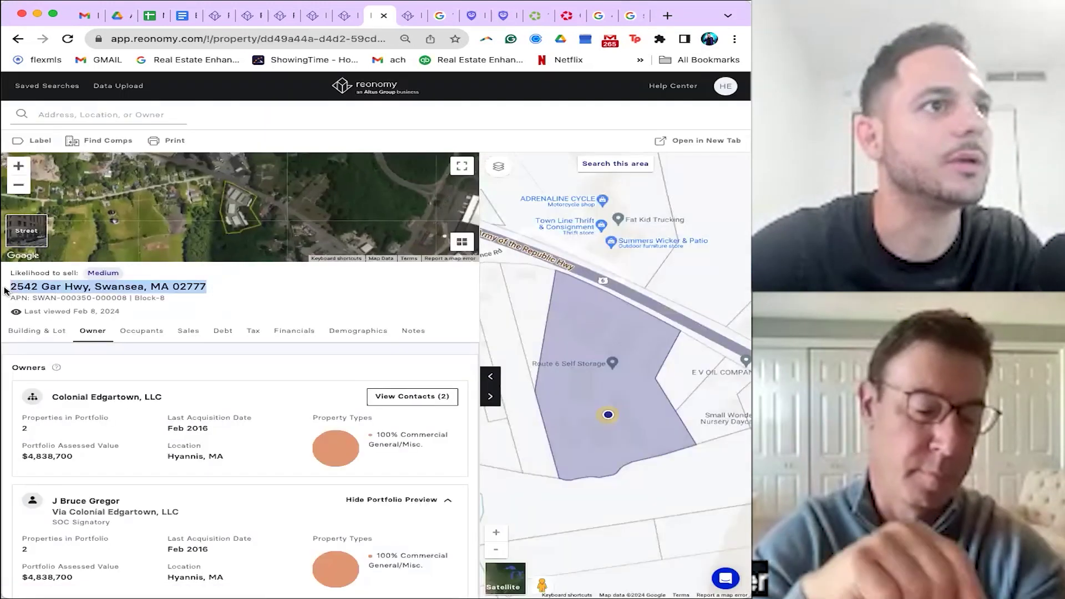
{"action": "key", "text": "ctrl+c"}
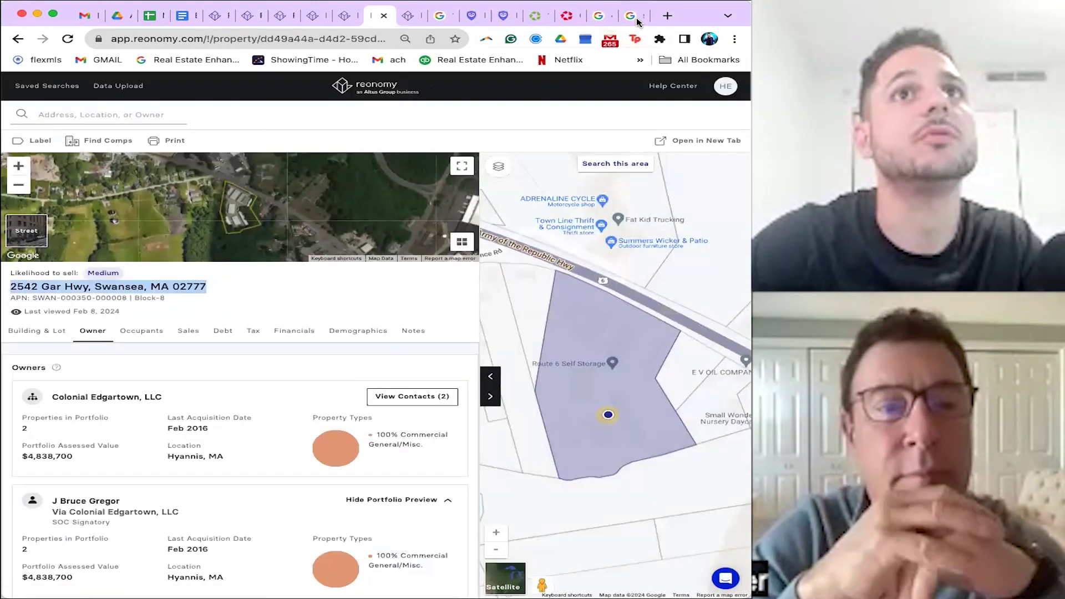
Google the pasted address 2542 Gar Hwy, Swansea, MA 02777 and review Route 6 Self Storage's panel.
{"action": "left_click", "coordinate": [631, 15]}
{"action": "left_click", "coordinate": [230, 39]}
{"action": "key", "text": "ctrl+v"}
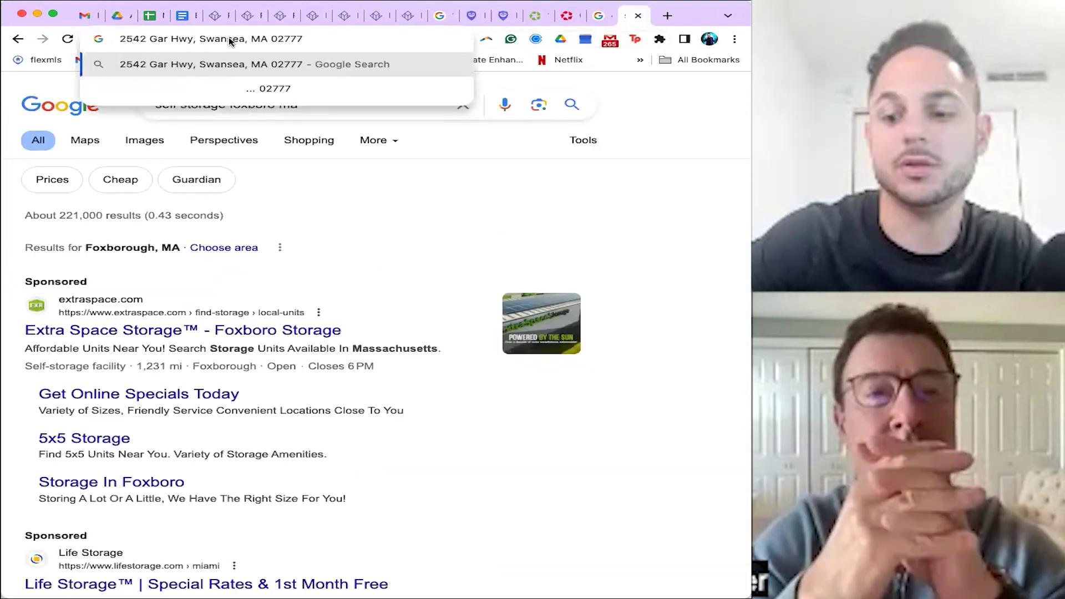
{"action": "key", "text": "Return"}
{"action": "scroll", "coordinate": [303, 347], "scroll_direction": "down", "scroll_amount": 5}
{"action": "scroll", "coordinate": [303, 347], "scroll_direction": "right", "scroll_amount": 2}
{"action": "scroll", "coordinate": [303, 348], "scroll_direction": "right", "scroll_amount": 1}
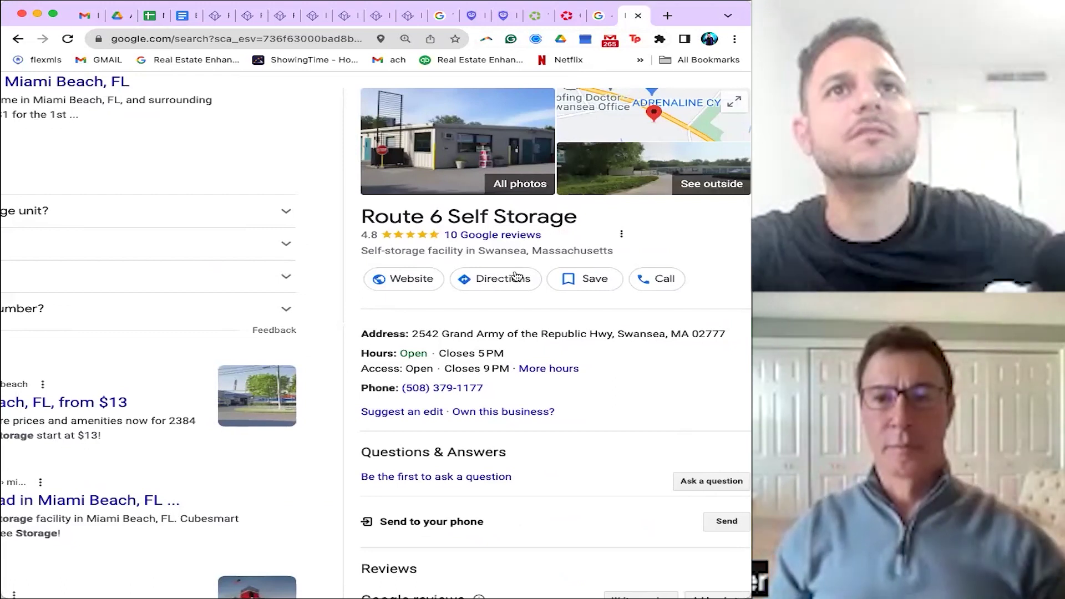
{"action": "scroll", "coordinate": [515, 275], "scroll_direction": "up", "scroll_amount": 2}
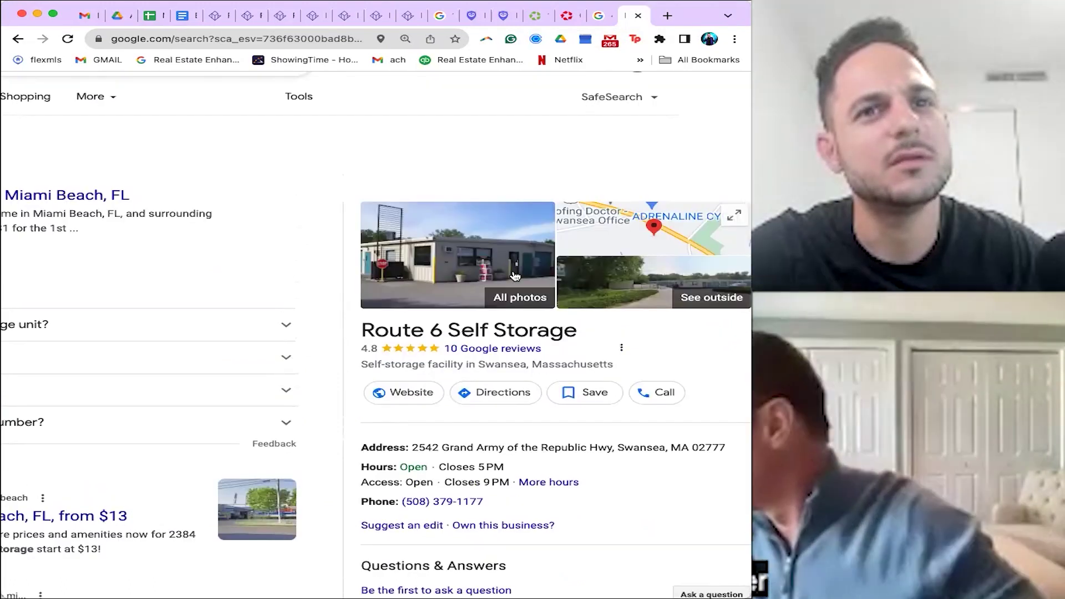
{"action": "scroll", "coordinate": [515, 276], "scroll_direction": "down", "scroll_amount": 1}
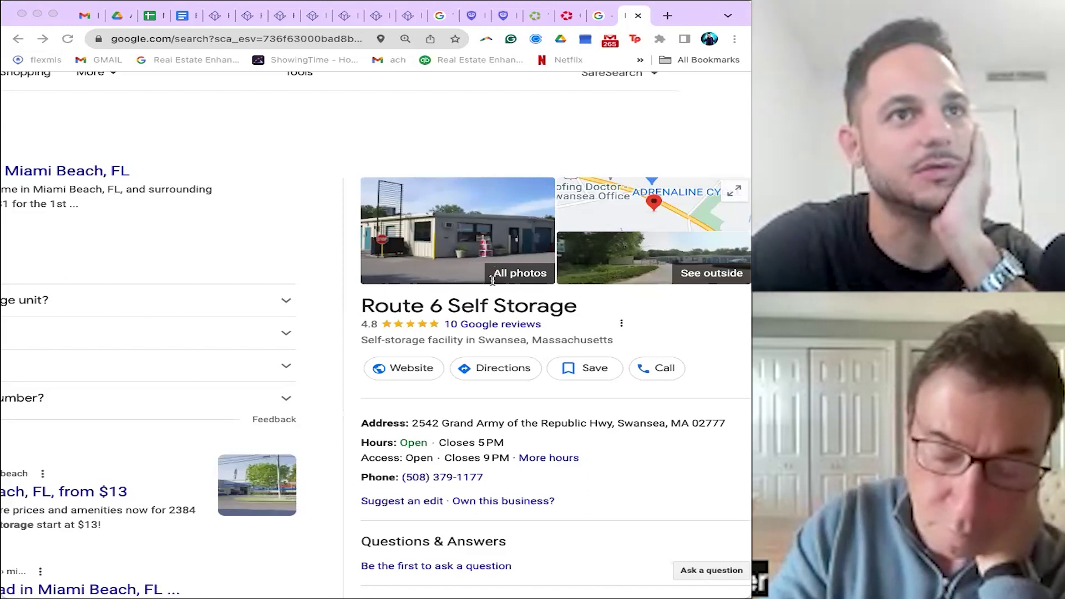
Back in Reonomy, scroll through the Swansea property's owner cards.
{"action": "left_click", "coordinate": [382, 18]}
{"action": "scroll", "coordinate": [240, 429], "scroll_direction": "down", "scroll_amount": 5}
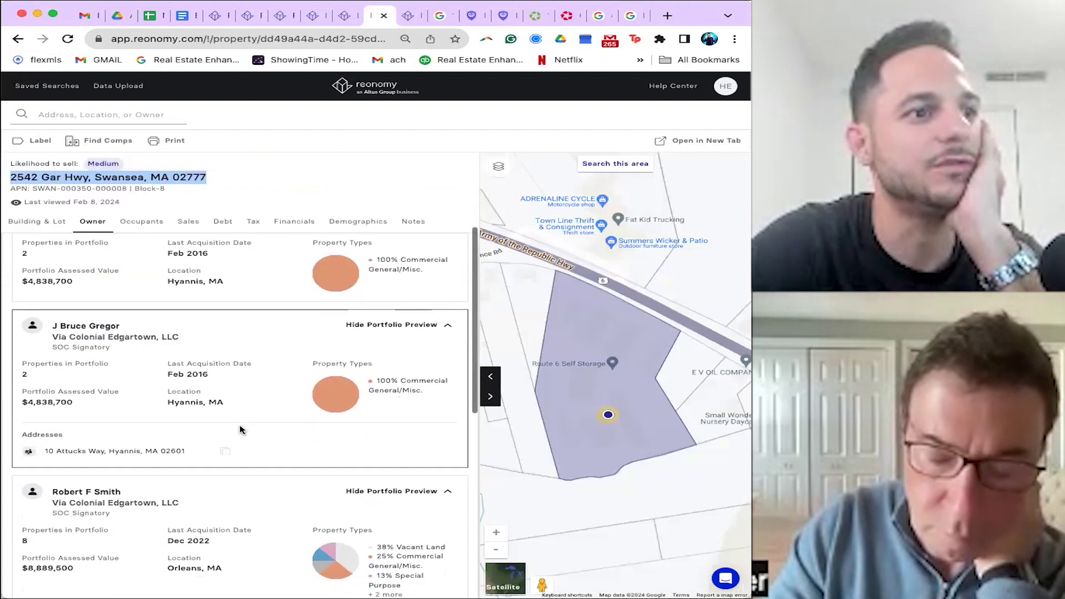
{"action": "scroll", "coordinate": [240, 429], "scroll_direction": "up", "scroll_amount": 3}
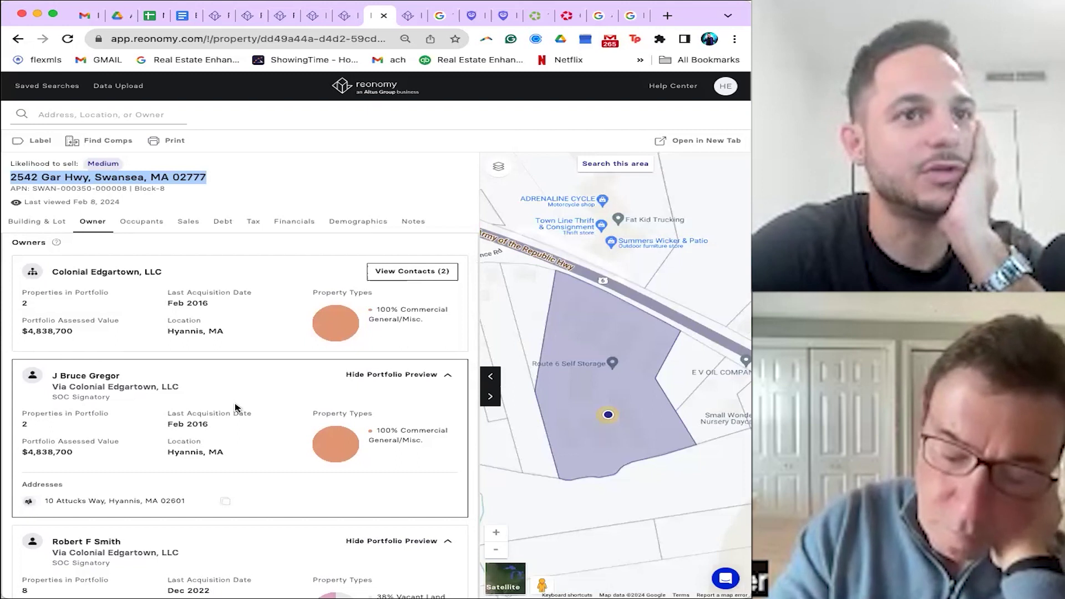
{"action": "scroll", "coordinate": [286, 412], "scroll_direction": "down", "scroll_amount": 4}
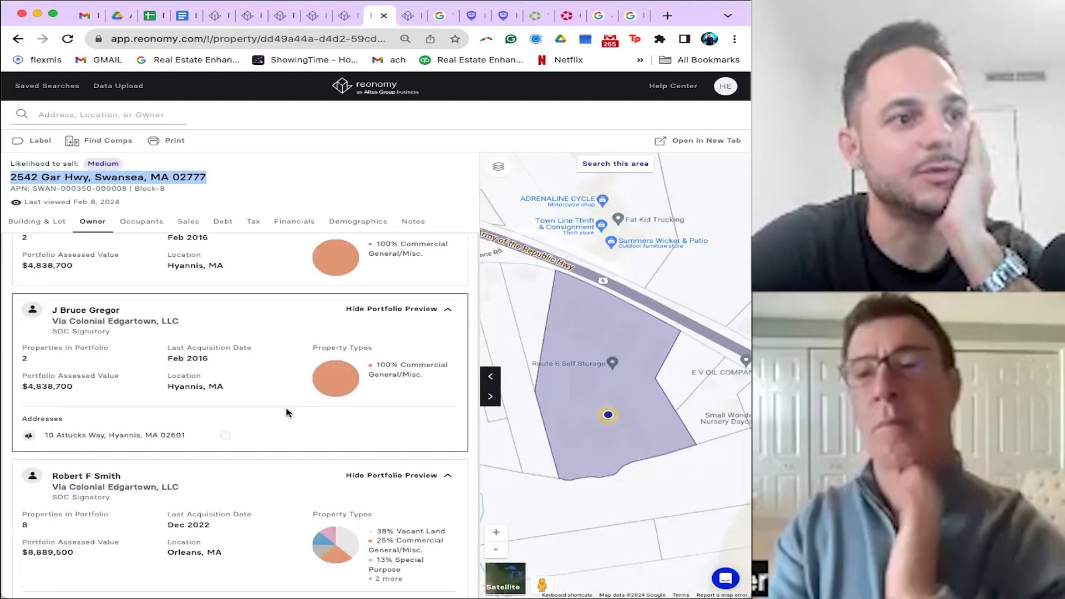
{"action": "scroll", "coordinate": [287, 412], "scroll_direction": "up", "scroll_amount": 8}
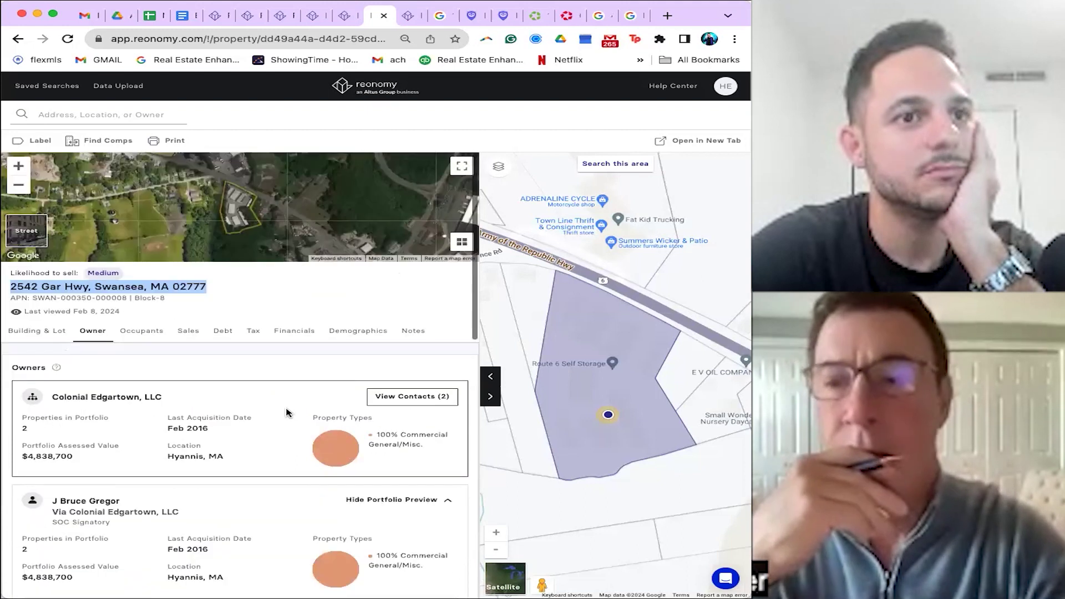
{"action": "left_click", "coordinate": [397, 283]}
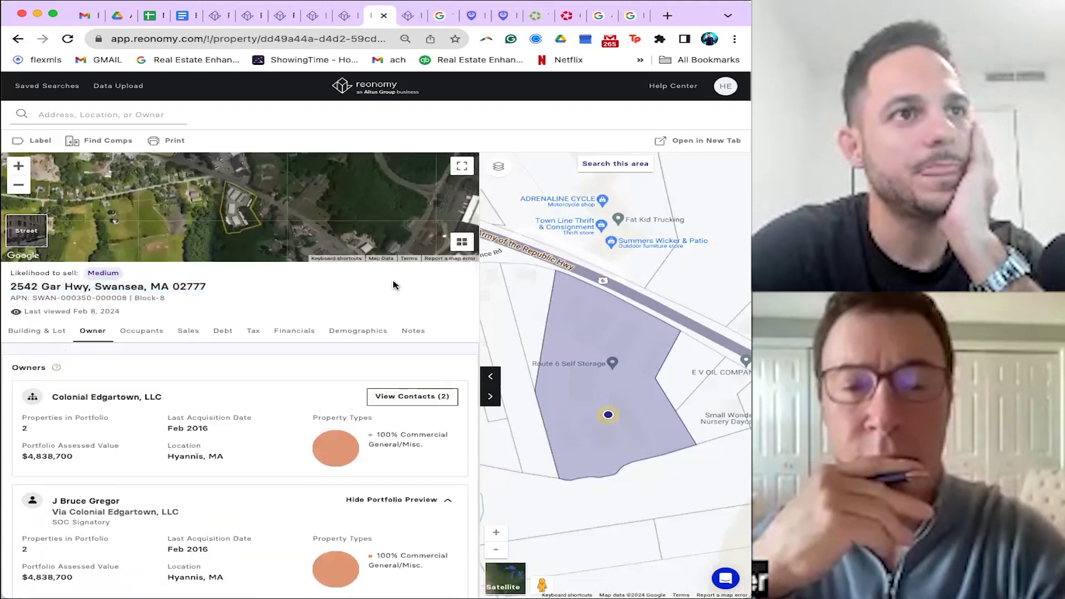
Open and dismiss the property label list without applying a label, then reselect the address line.
{"action": "left_click", "coordinate": [47, 143]}
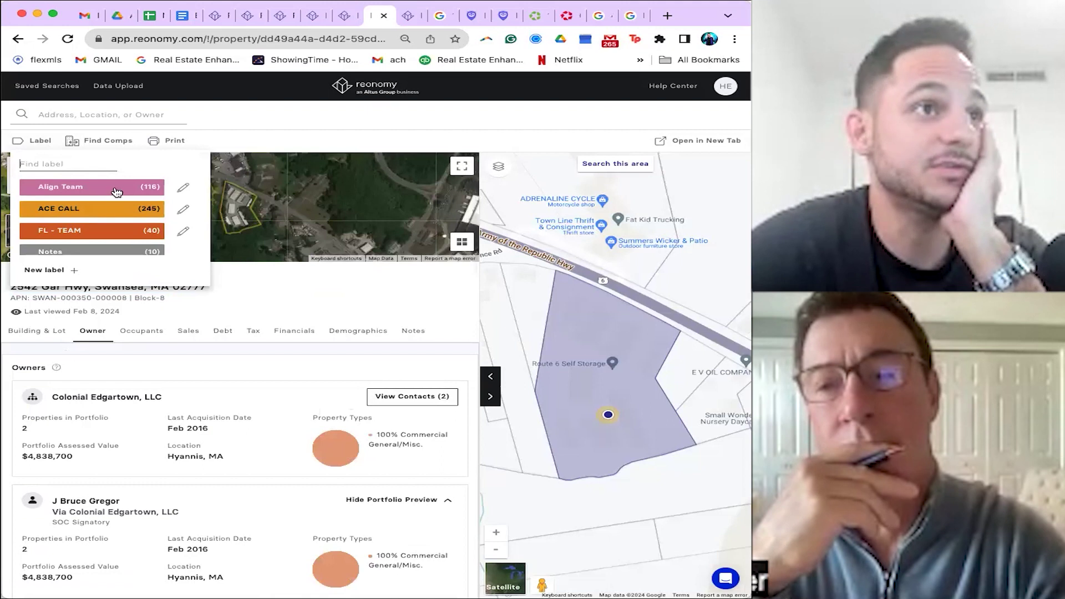
{"action": "left_click", "coordinate": [266, 285]}
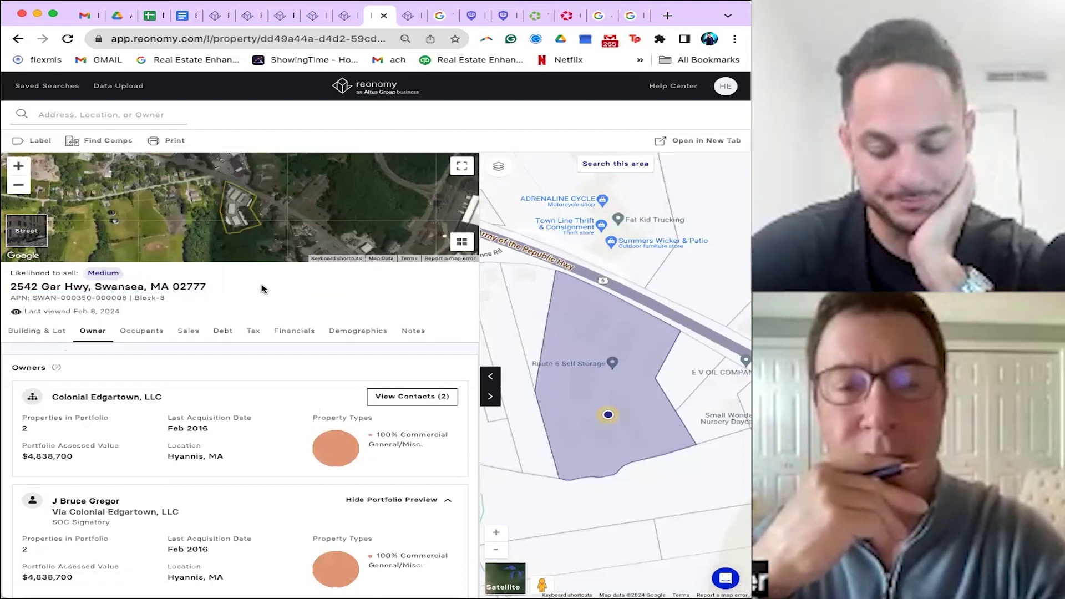
{"action": "scroll", "coordinate": [262, 287], "scroll_direction": "down", "scroll_amount": 5}
{"action": "scroll", "coordinate": [134, 349], "scroll_direction": "up", "scroll_amount": 2}
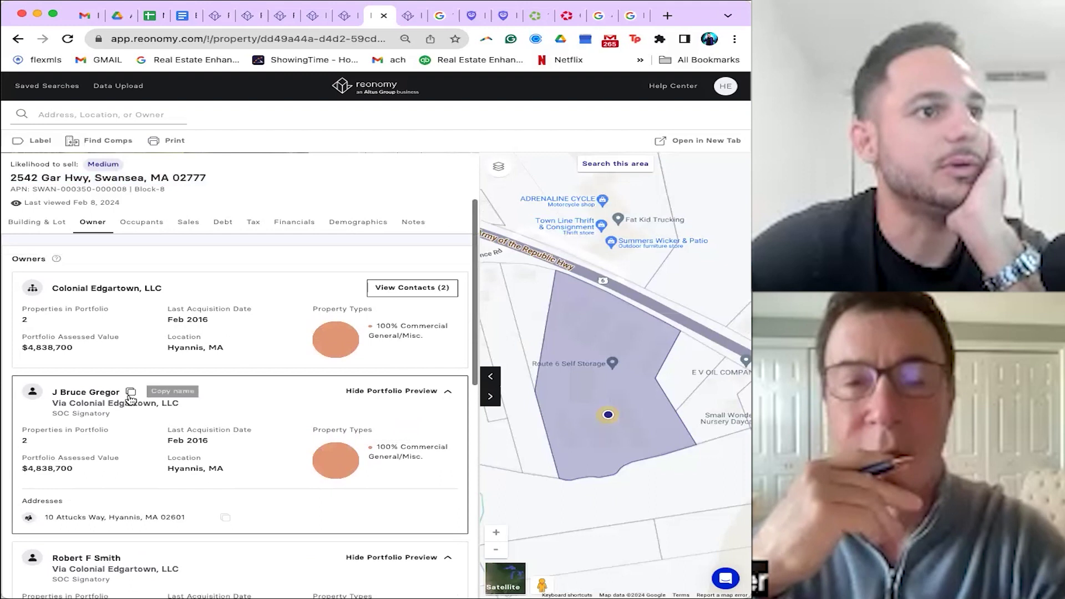
{"action": "left_click_drag", "start_coordinate": [206, 286], "coordinate": [6, 289]}
View the Route 6 Self Storage site in satellite imagery, then return to the standard map.
{"action": "left_click", "coordinate": [602, 15]}
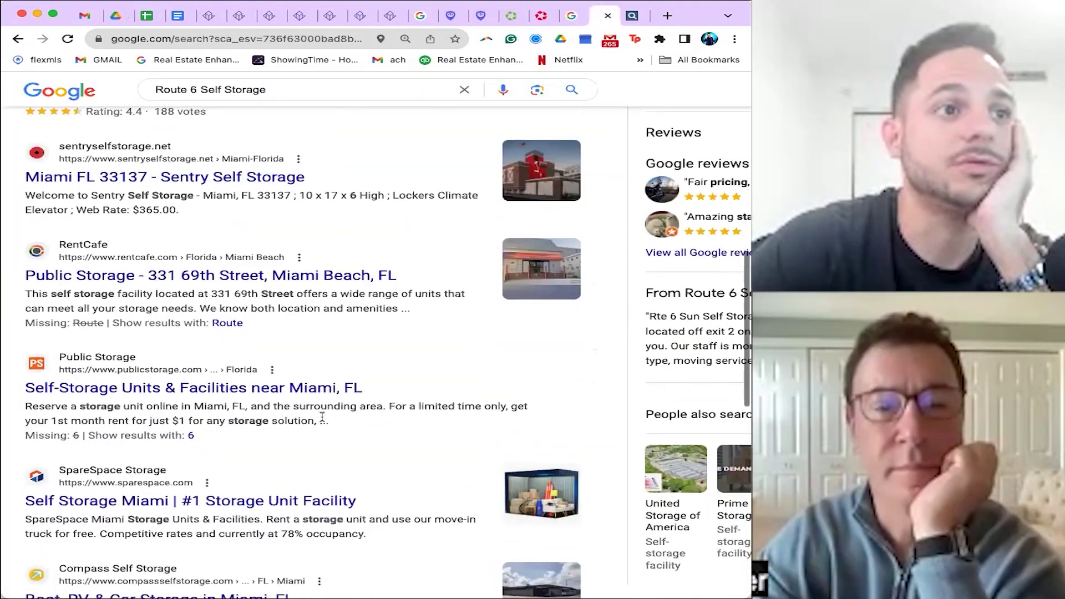
{"action": "scroll", "coordinate": [254, 133], "scroll_direction": "up", "scroll_amount": 5}
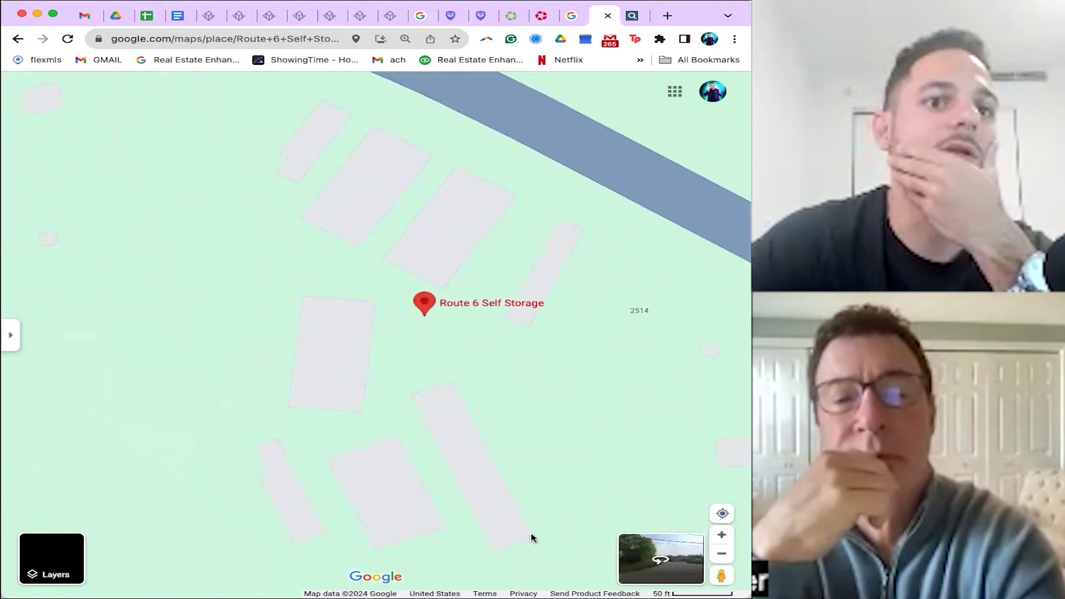
{"action": "left_click", "coordinate": [73, 562]}
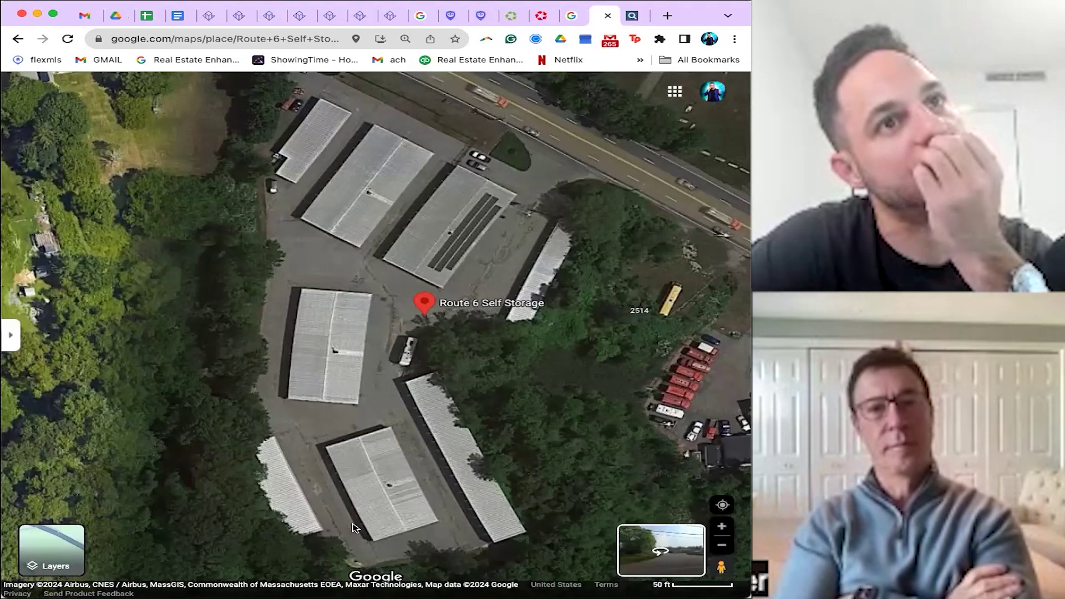
{"action": "left_click", "coordinate": [62, 551]}
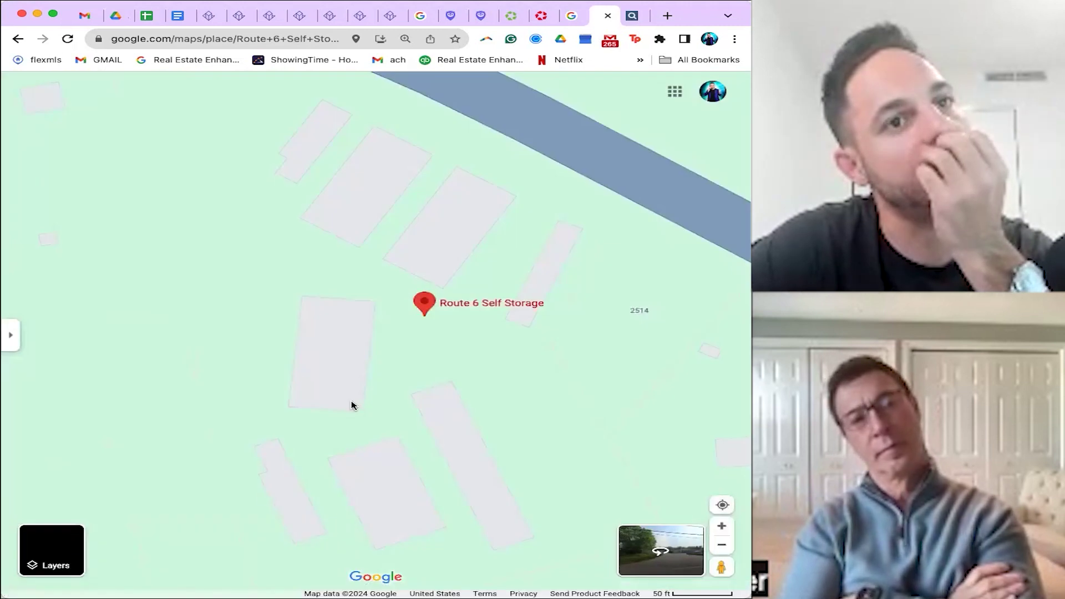
Measure the first storage building's footprint, about 6,933 ft².
{"action": "right_click", "coordinate": [412, 398]}
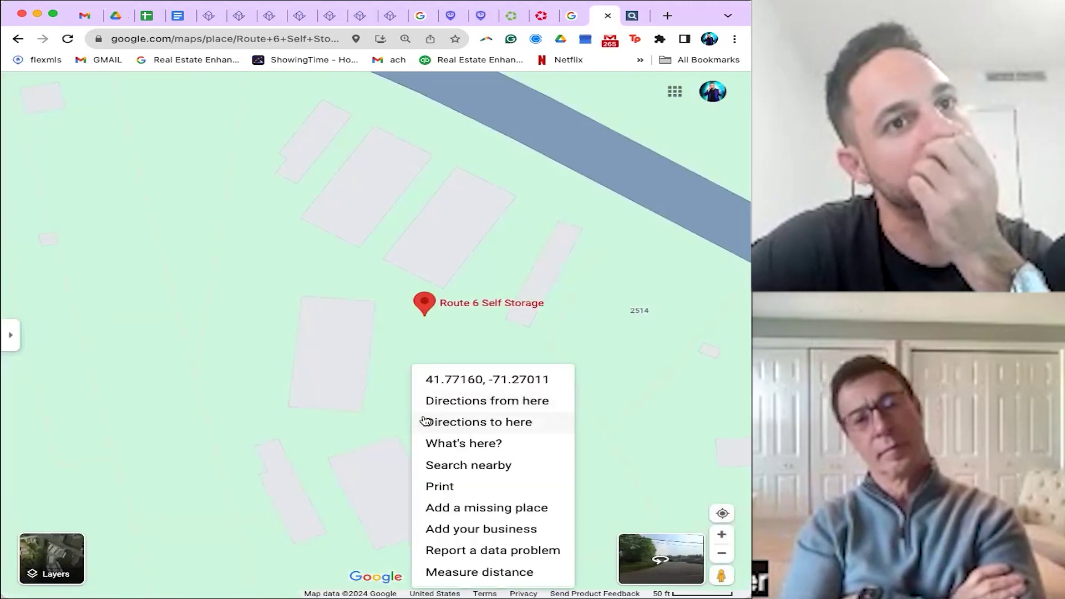
{"action": "left_click", "coordinate": [481, 572]}
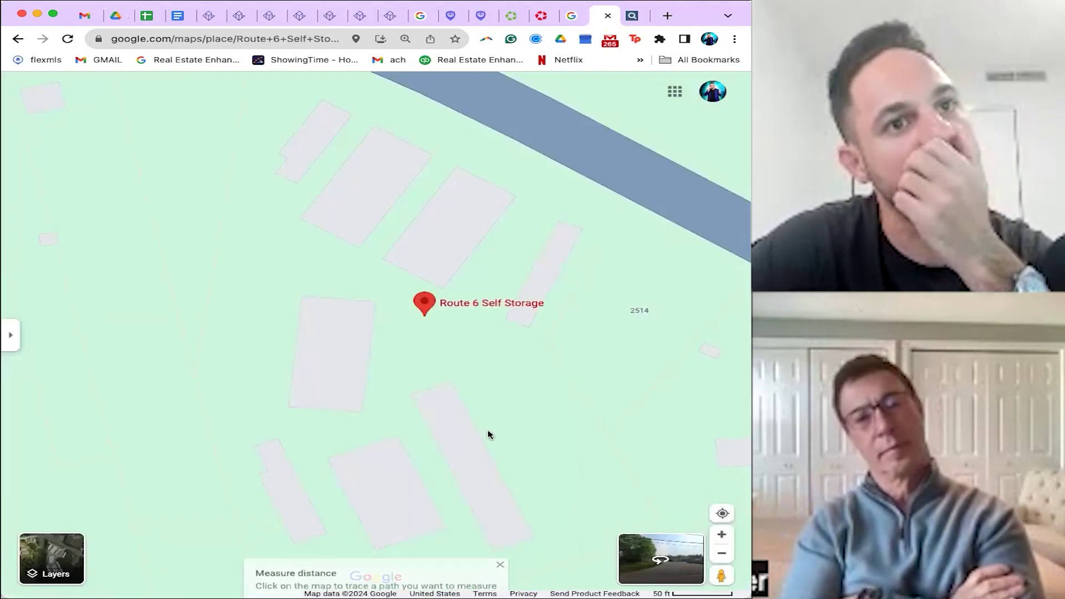
{"action": "left_click", "coordinate": [449, 382]}
{"action": "left_click", "coordinate": [534, 541]}
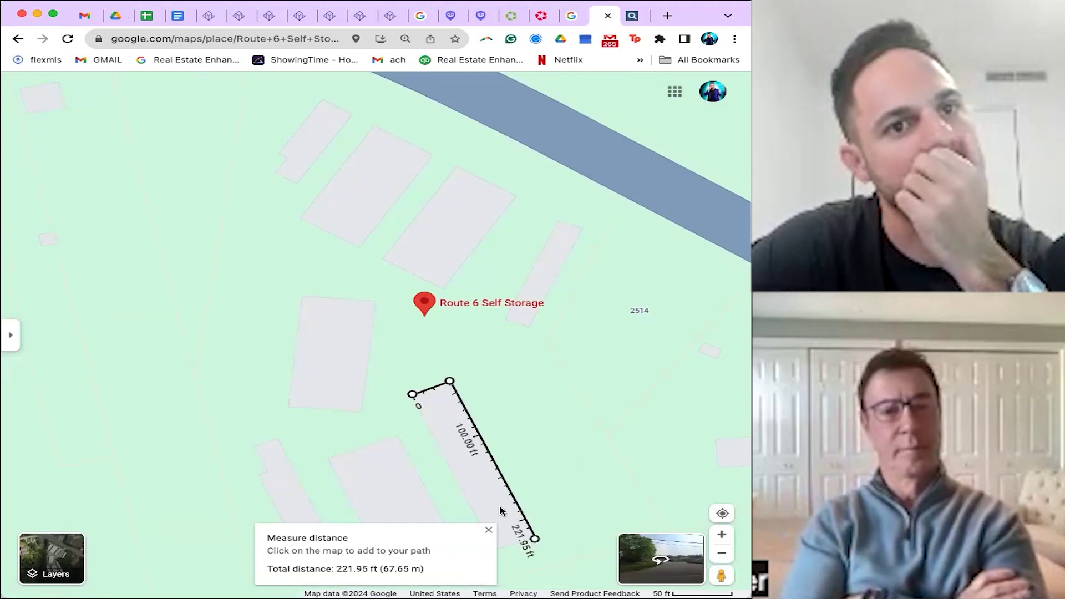
{"action": "left_click", "coordinate": [492, 498]}
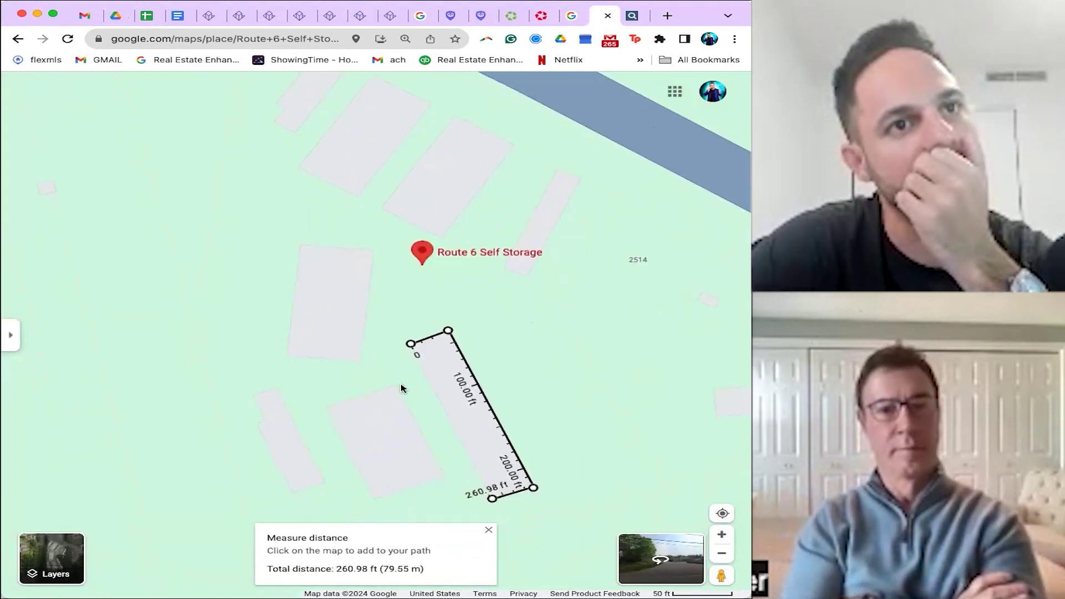
{"action": "left_click", "coordinate": [410, 344]}
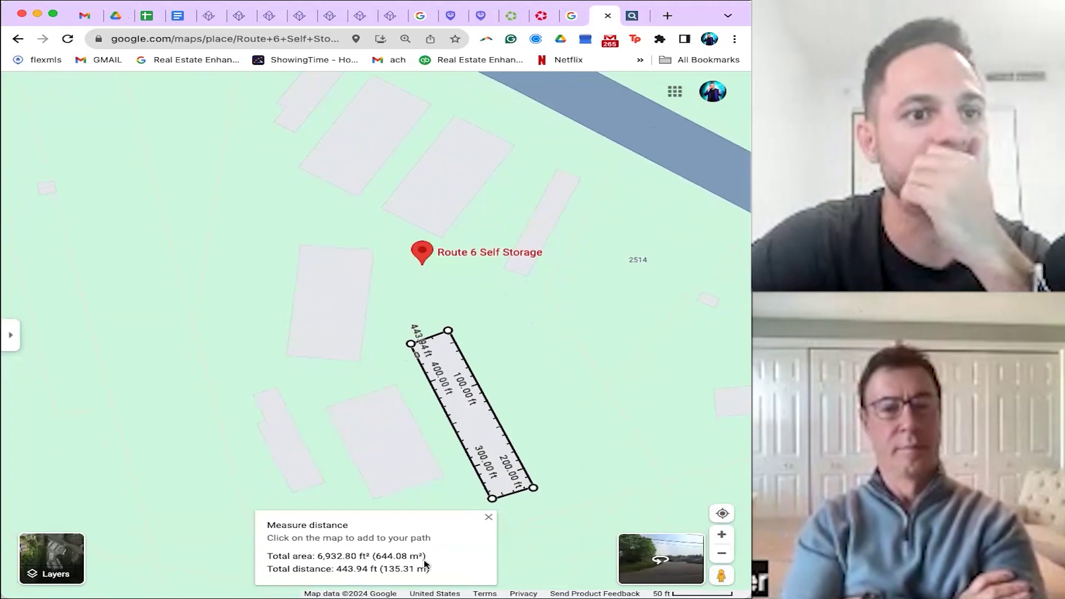
{"action": "left_click", "coordinate": [489, 517]}
Measure the second storage building's footprint, about 6,809 ft².
{"action": "right_click", "coordinate": [396, 386]}
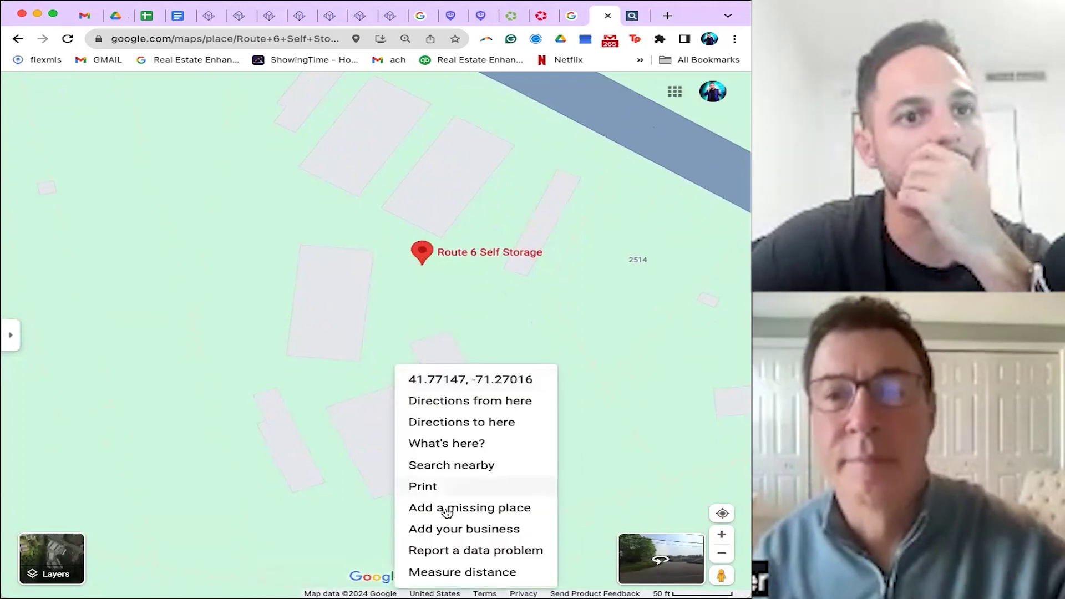
{"action": "left_click", "coordinate": [472, 573]}
{"action": "left_click", "coordinate": [445, 478]}
{"action": "left_click", "coordinate": [377, 498]}
{"action": "left_click", "coordinate": [326, 407]}
{"action": "left_click", "coordinate": [397, 386]}
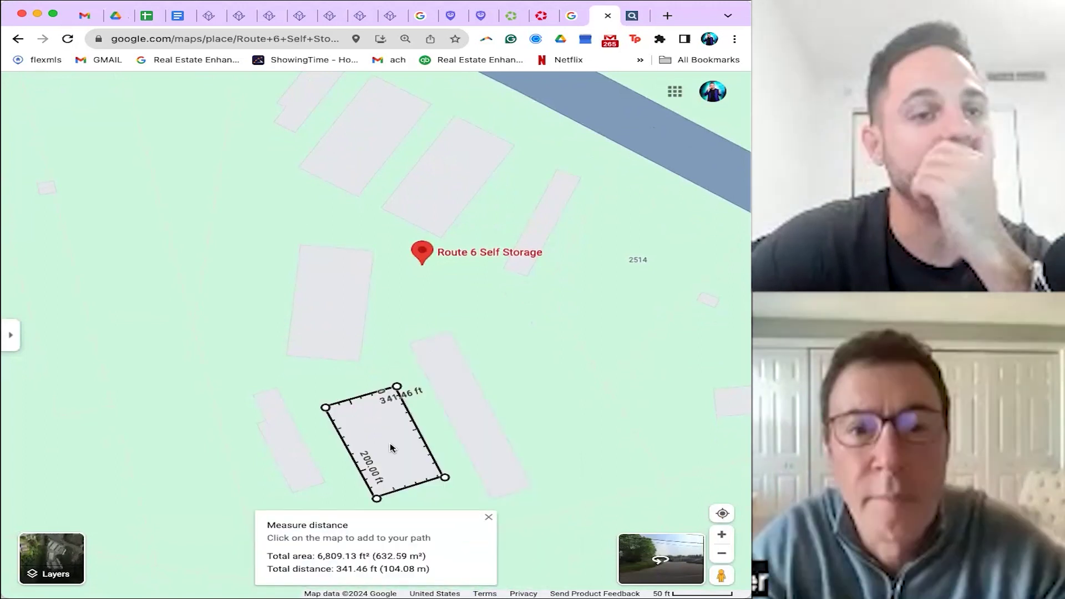
{"action": "left_click", "coordinate": [488, 517]}
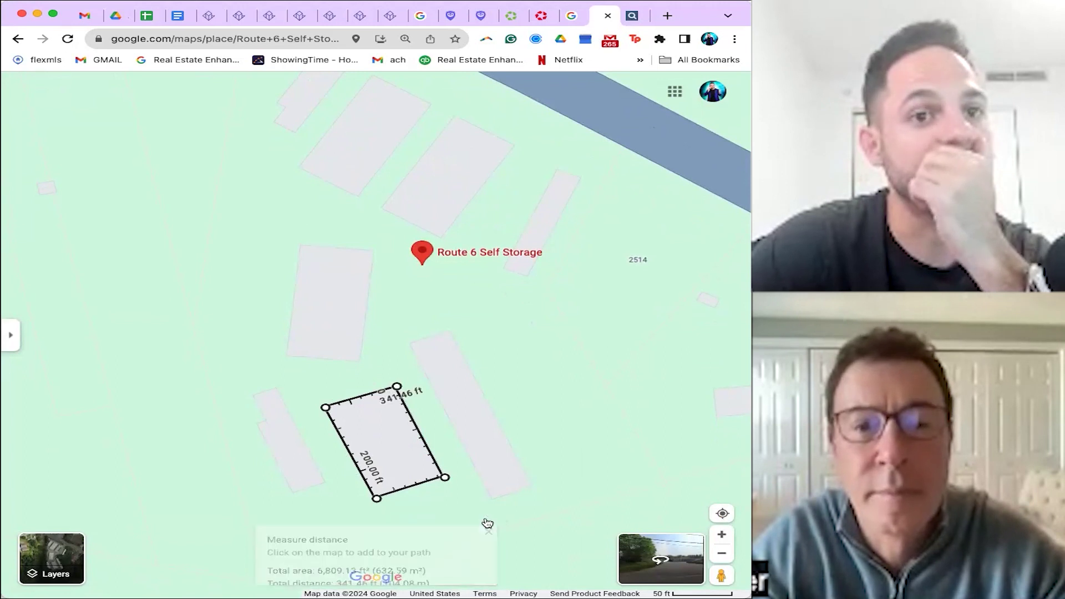
Measure the small building's footprint, about 3,191 ft², then close the measurement.
{"action": "right_click", "coordinate": [252, 394]}
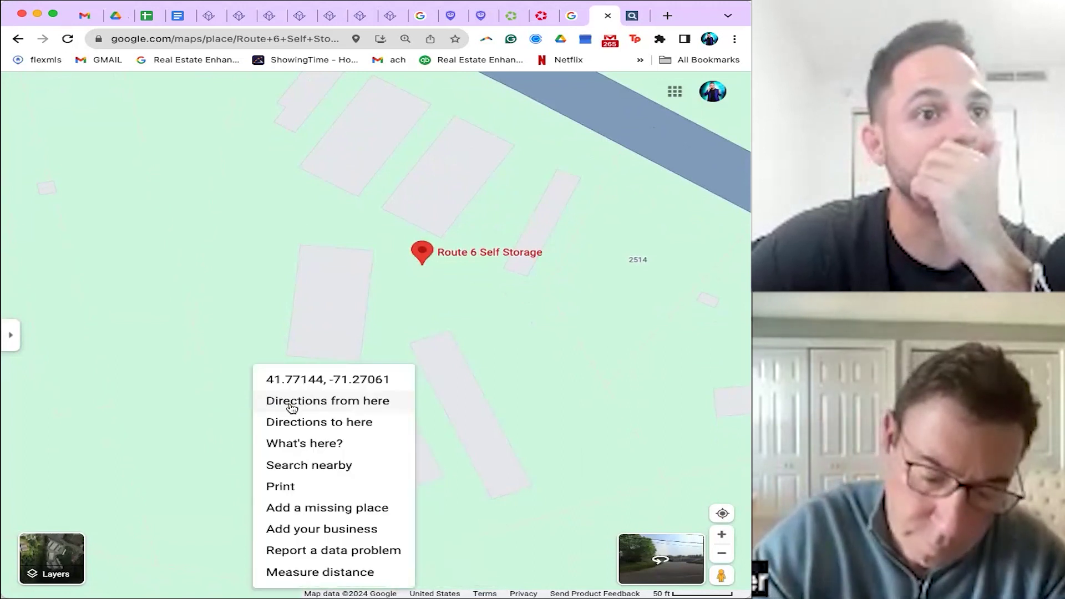
{"action": "left_click", "coordinate": [309, 574]}
{"action": "left_click", "coordinate": [278, 388]}
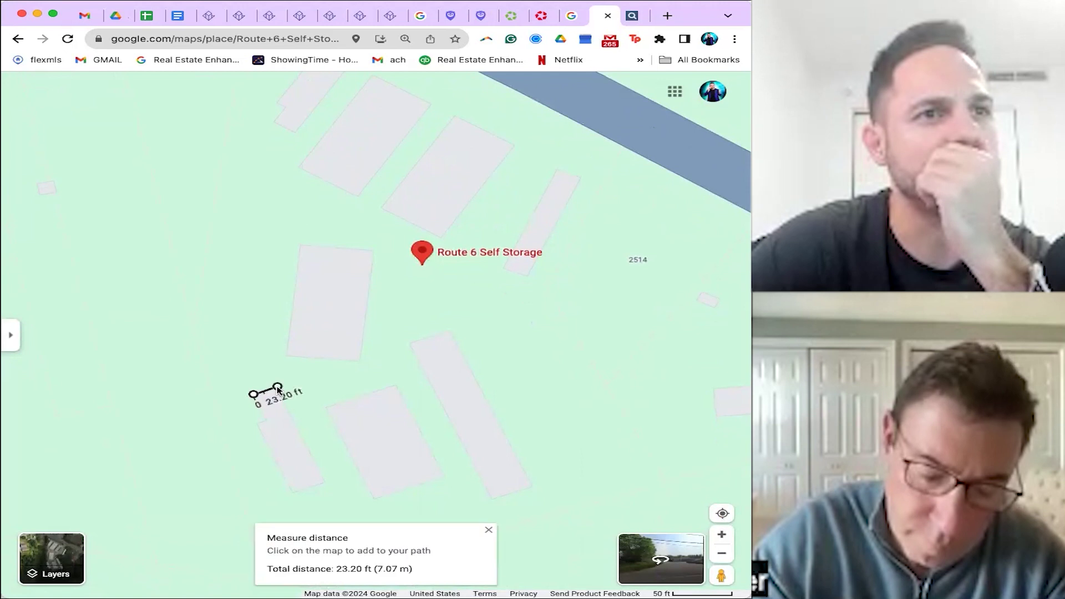
{"action": "left_click", "coordinate": [329, 480]}
{"action": "left_click", "coordinate": [294, 490]}
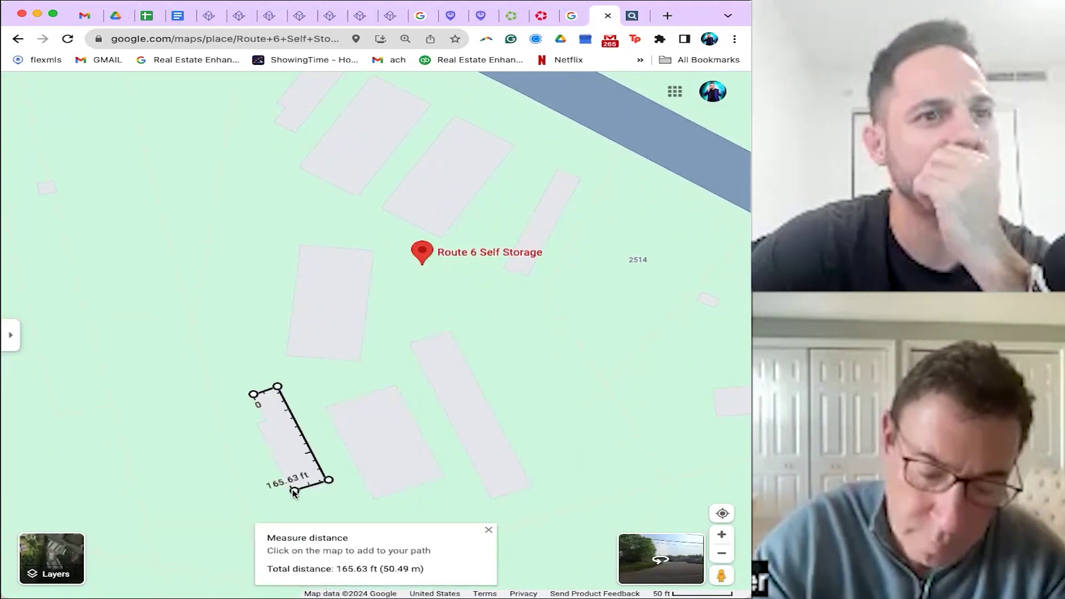
{"action": "left_click", "coordinate": [253, 395]}
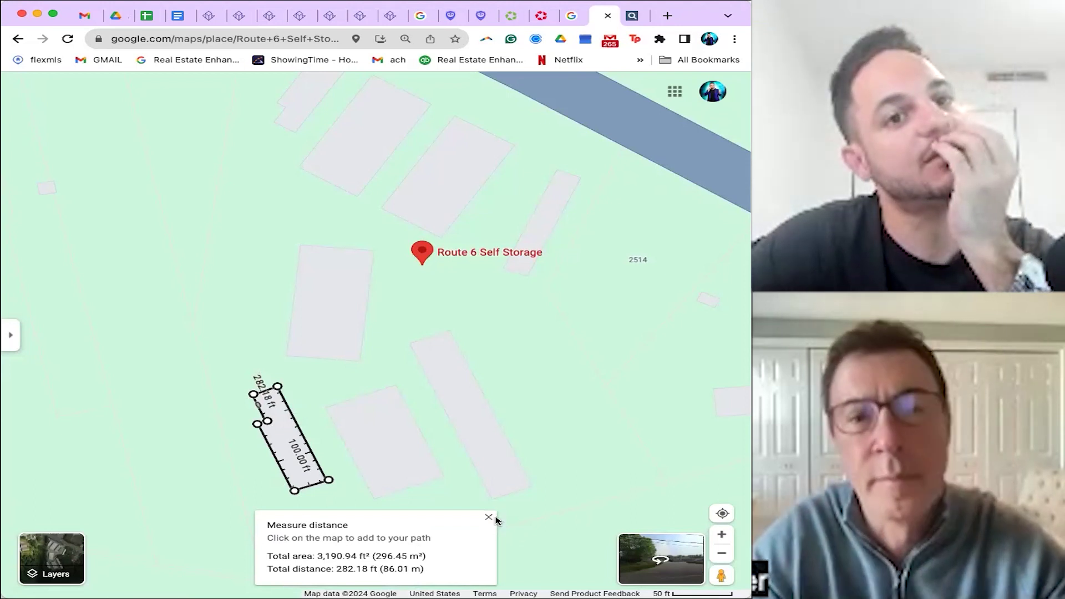
{"action": "left_click", "coordinate": [489, 517]}
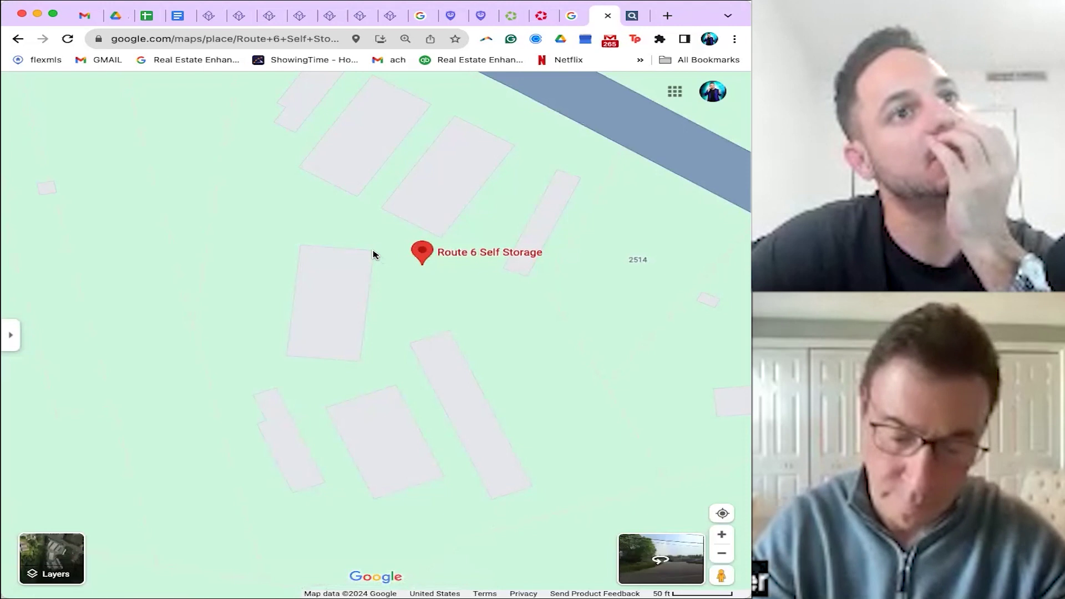
{"action": "left_click_drag", "start_coordinate": [373, 255], "coordinate": [334, 370]}
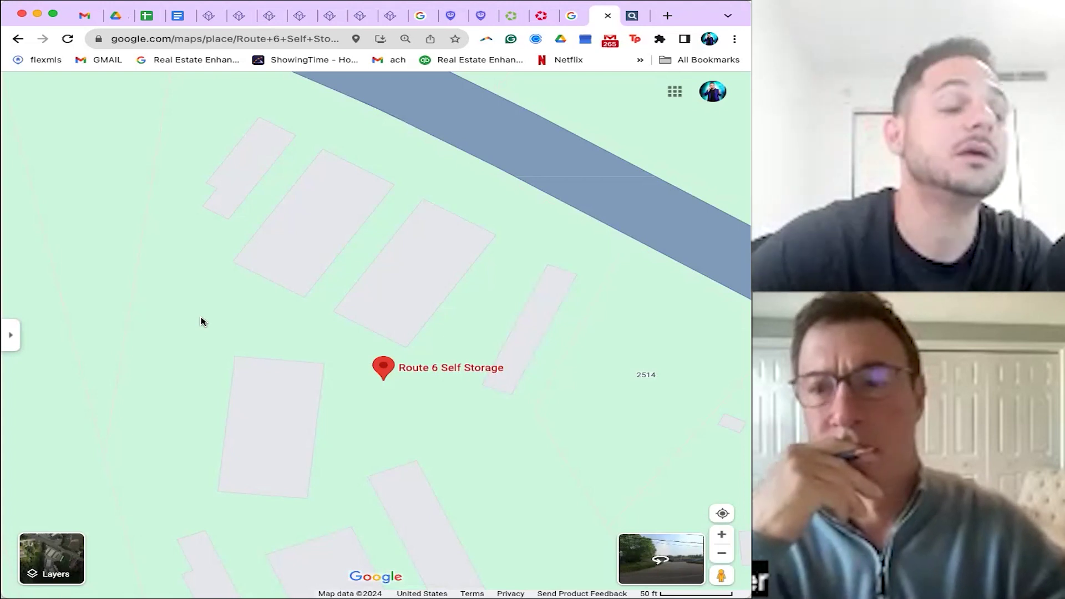
Return to the earlier Google results and search for 'swansea ma self storage'.
{"action": "left_click", "coordinate": [18, 38]}
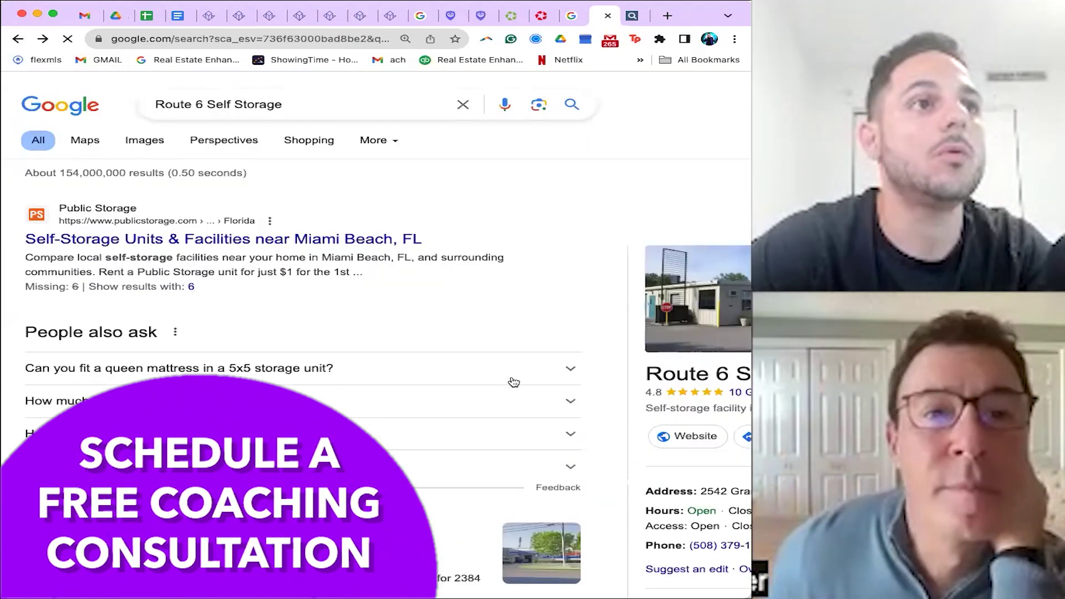
{"action": "scroll", "coordinate": [511, 380], "scroll_direction": "up", "scroll_amount": 5}
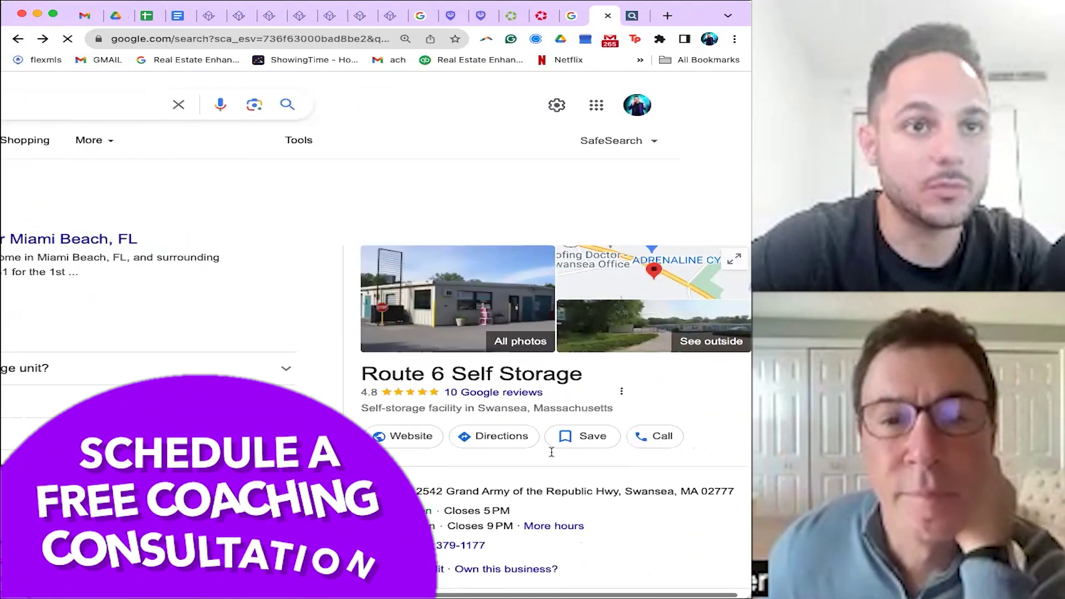
{"action": "scroll", "coordinate": [261, 348], "scroll_direction": "left", "scroll_amount": 5}
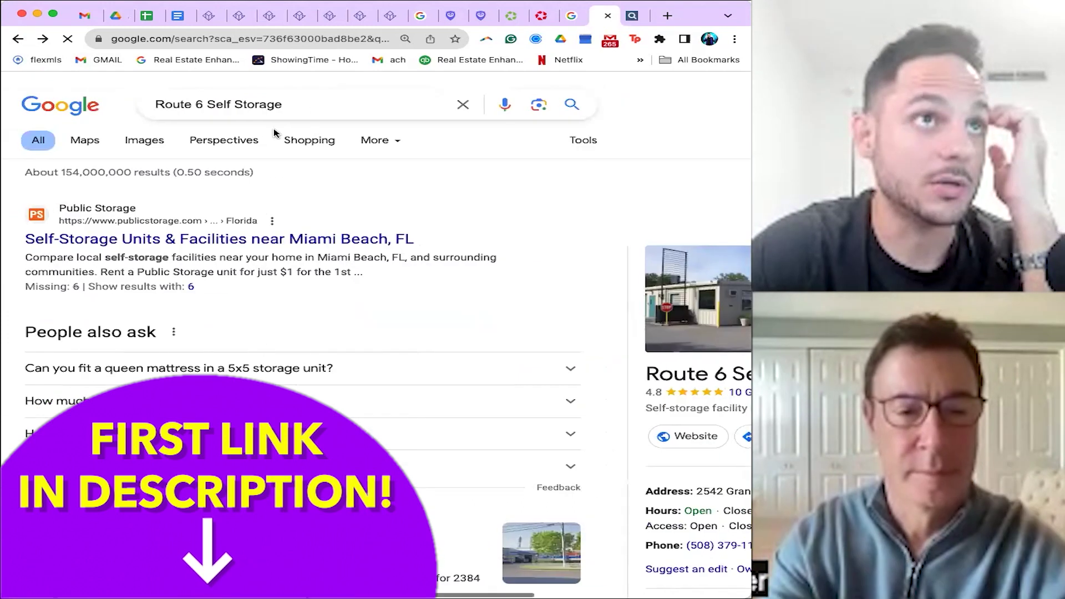
{"action": "scroll", "coordinate": [397, 243], "scroll_direction": "right", "scroll_amount": 5}
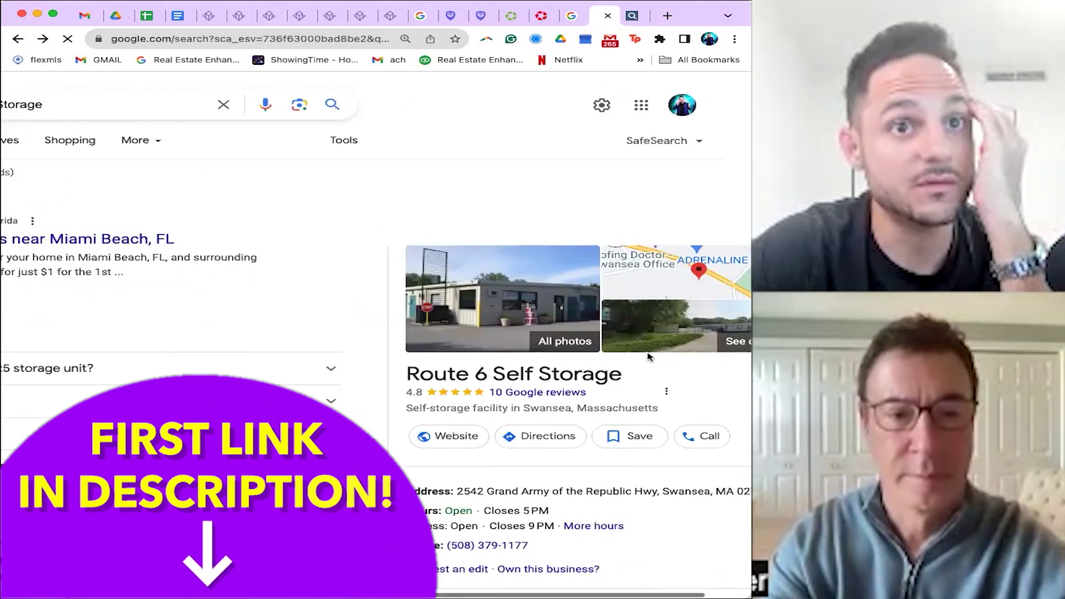
{"action": "scroll", "coordinate": [178, 311], "scroll_direction": "left", "scroll_amount": 5}
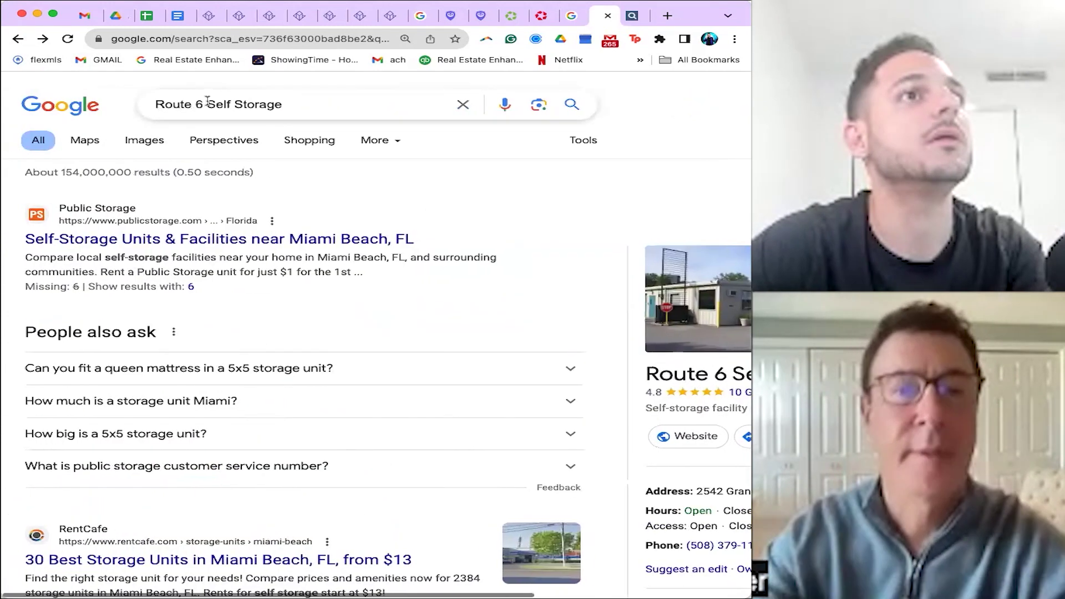
{"action": "triple_click", "coordinate": [207, 101]}
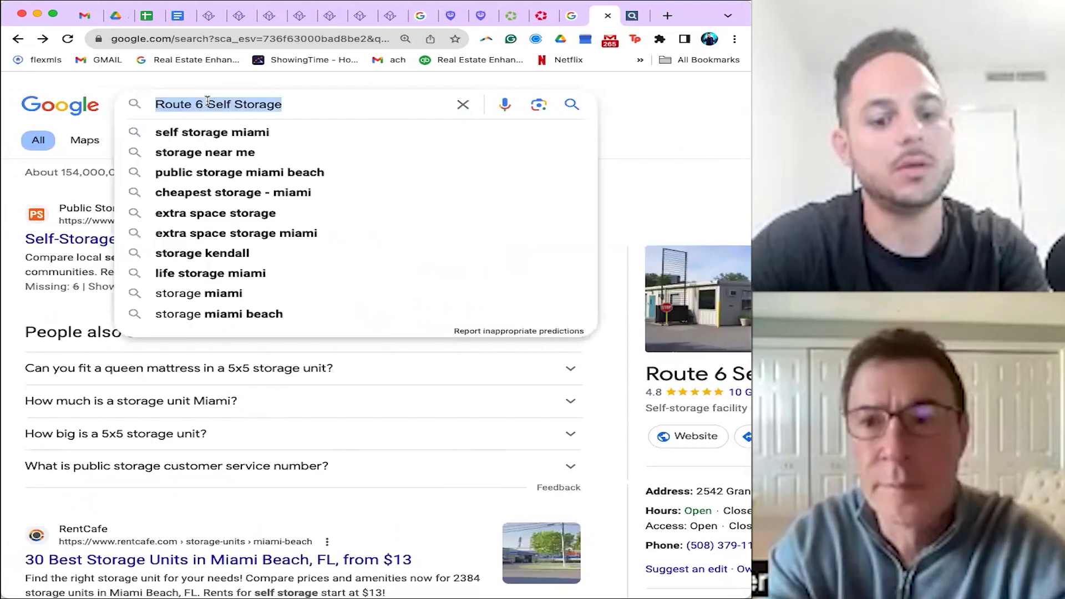
{"action": "type", "text": "swansea "}
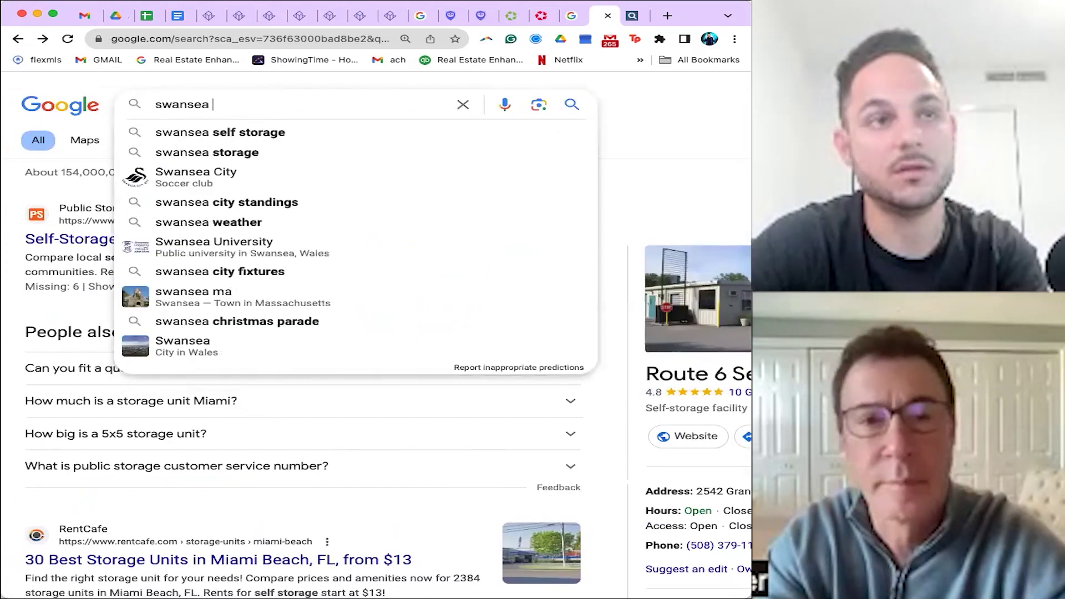
{"action": "type", "text": "ma self t"}
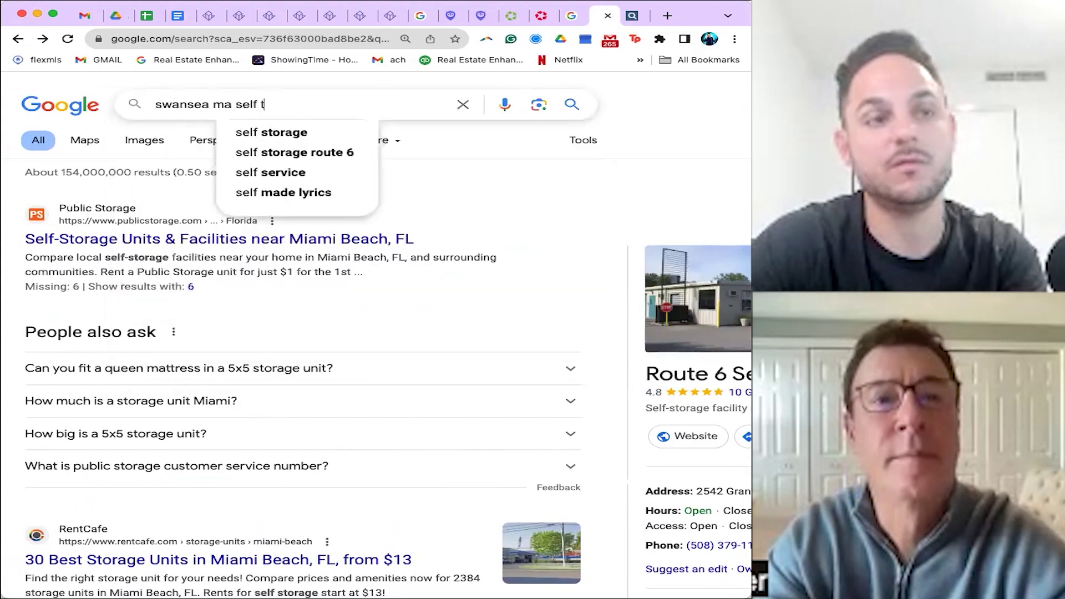
{"action": "left_click", "coordinate": [294, 133]}
Open Prime Storage's listing in Places, rated 4.6 from 164 reviews.
{"action": "scroll", "coordinate": [283, 366], "scroll_direction": "down", "scroll_amount": 2}
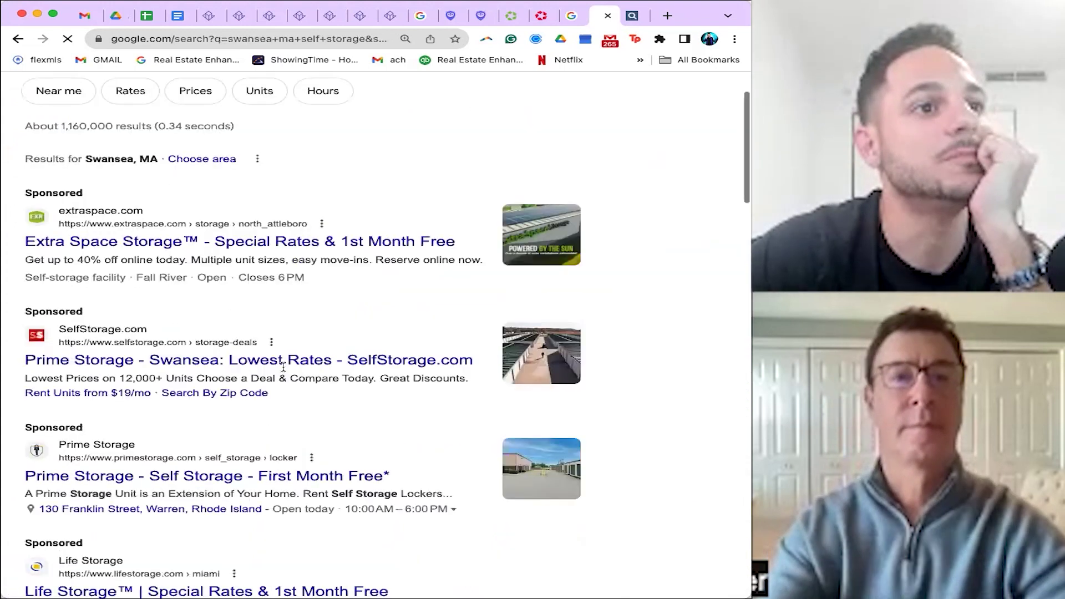
{"action": "scroll", "coordinate": [283, 367], "scroll_direction": "down", "scroll_amount": 8}
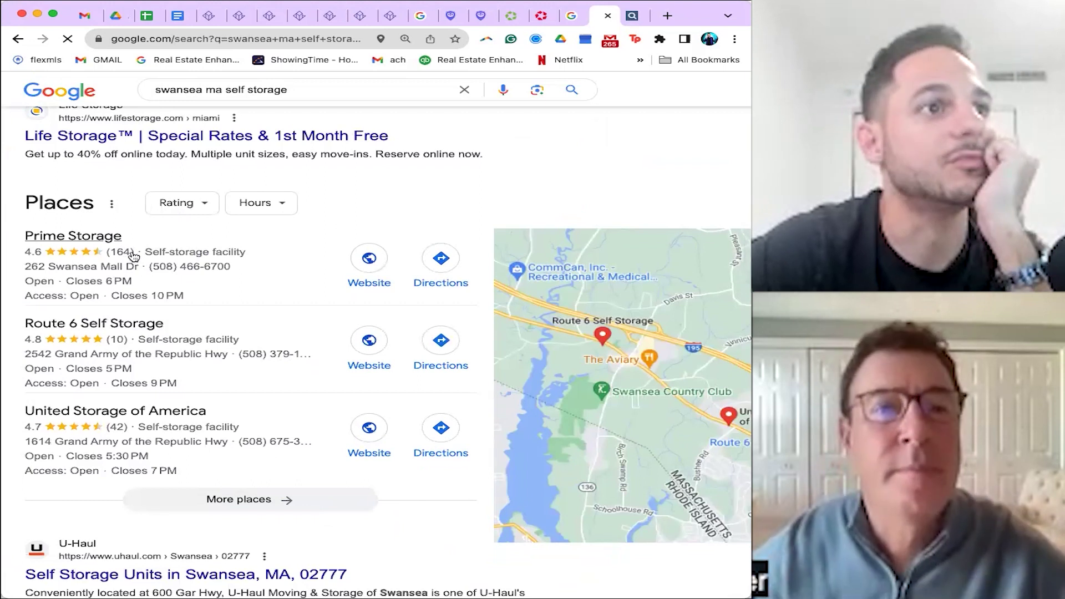
{"action": "left_click", "coordinate": [149, 253]}
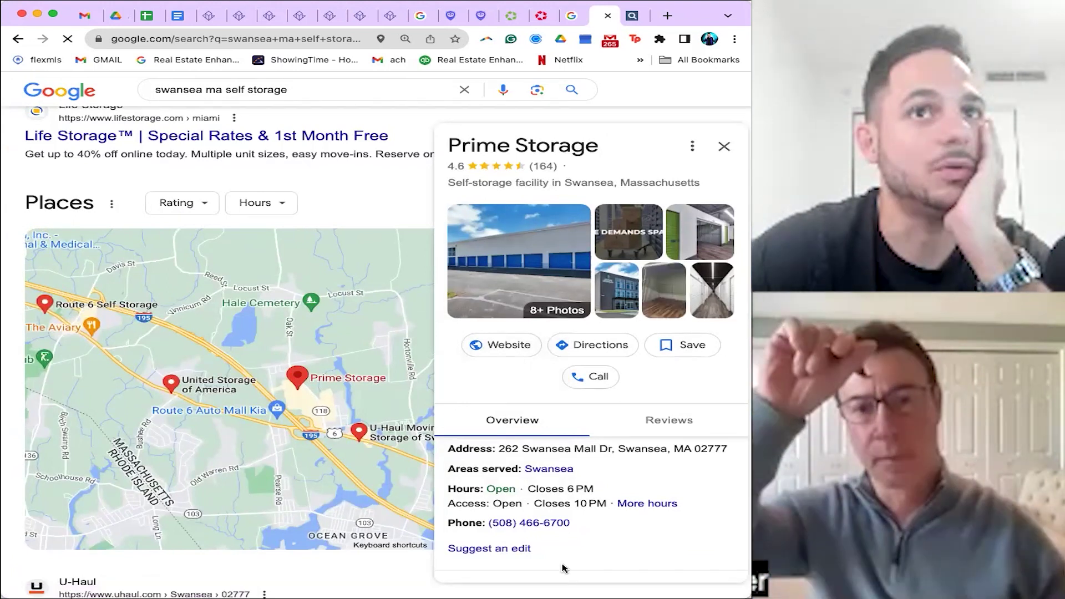
Open Prime Storage's website and review Swansea unit prices: 5×5 at $59/mo, 5×10 at $92/mo.
{"action": "left_click", "coordinate": [503, 347]}
{"action": "scroll", "coordinate": [382, 364], "scroll_direction": "down", "scroll_amount": 7}
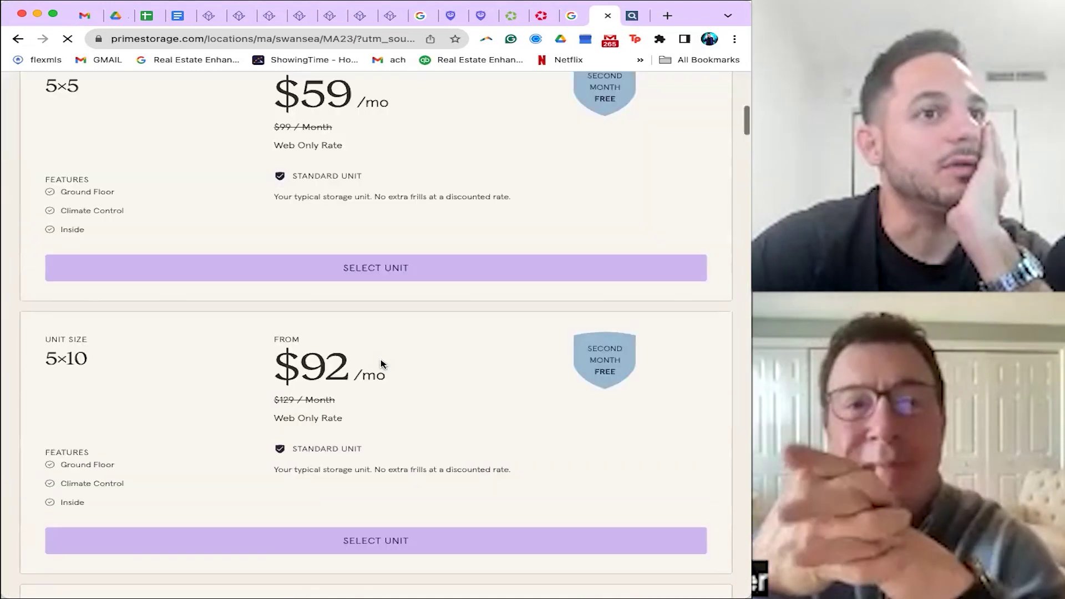
{"action": "scroll", "coordinate": [381, 364], "scroll_direction": "down", "scroll_amount": 3}
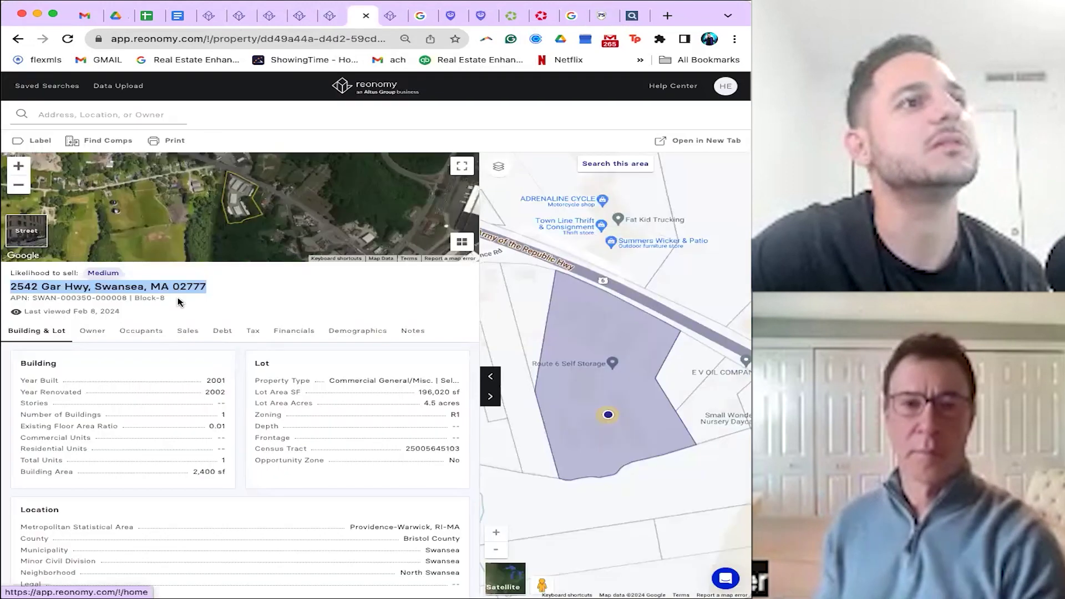
{"action": "left_click", "coordinate": [191, 332]}
{"action": "scroll", "coordinate": [360, 404], "scroll_direction": "right", "scroll_amount": 5}
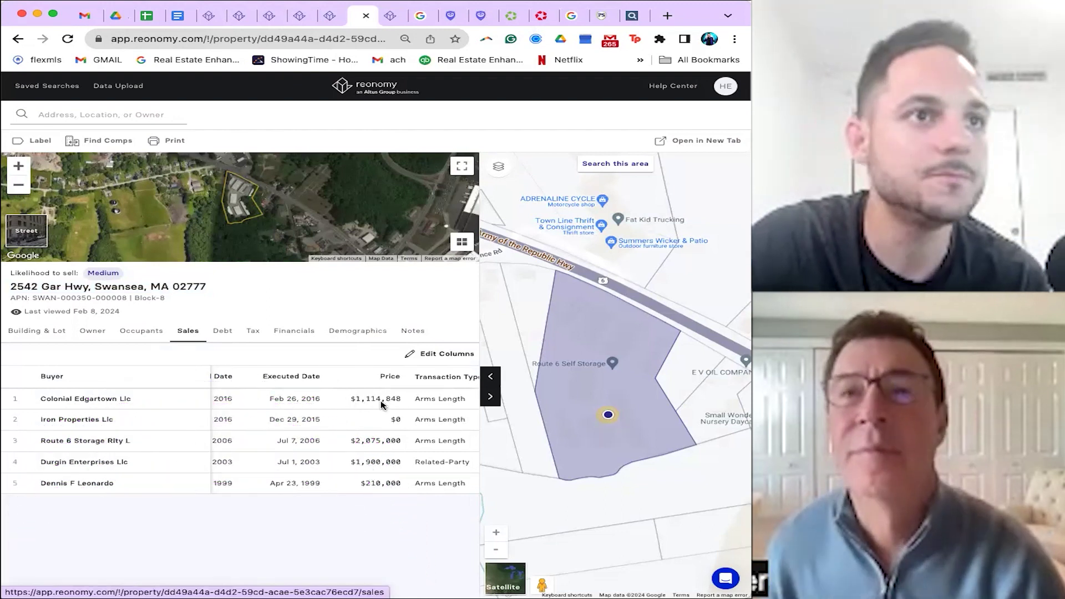
{"action": "left_click", "coordinate": [223, 331]}
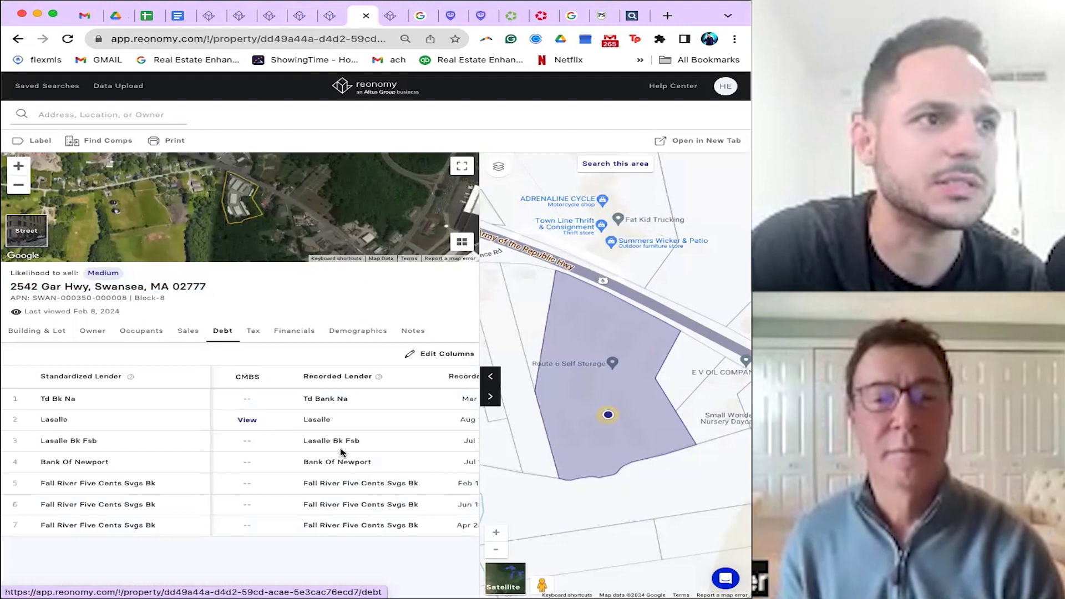
{"action": "scroll", "coordinate": [343, 452], "scroll_direction": "right", "scroll_amount": 5}
{"action": "left_click_drag", "start_coordinate": [342, 399], "coordinate": [395, 401]}
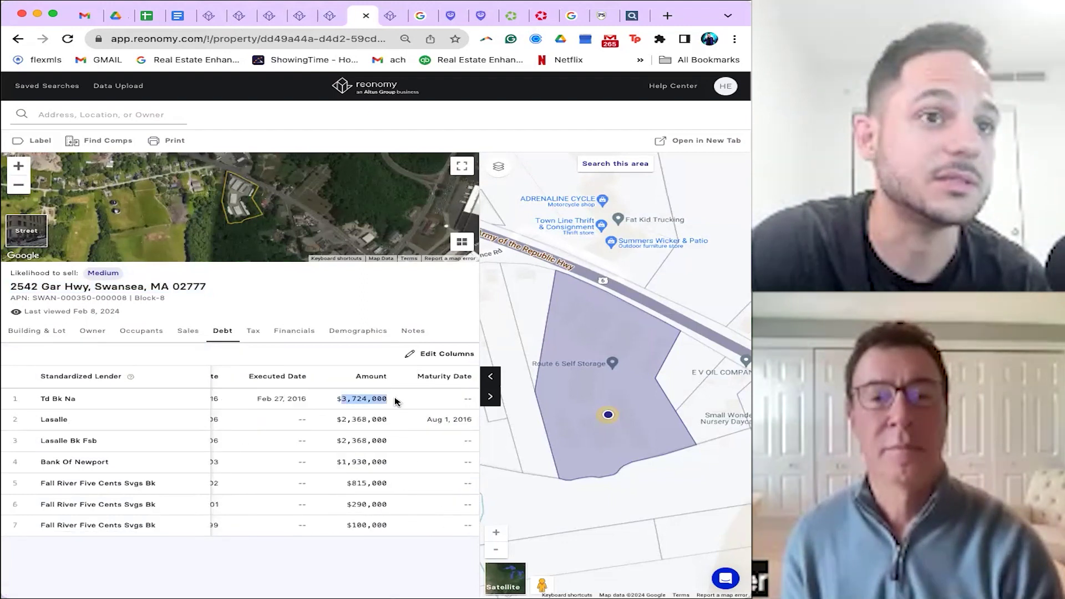
{"action": "left_click", "coordinate": [397, 401]}
{"action": "scroll", "coordinate": [333, 438], "scroll_direction": "left", "scroll_amount": 3}
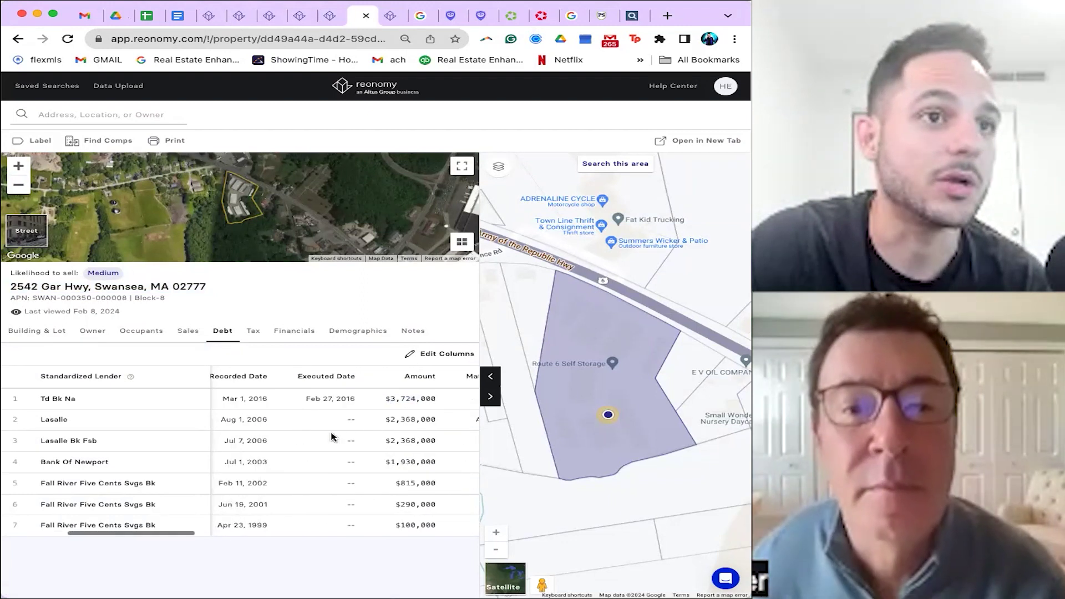
{"action": "left_click", "coordinate": [181, 332]}
{"action": "left_click", "coordinate": [224, 334]}
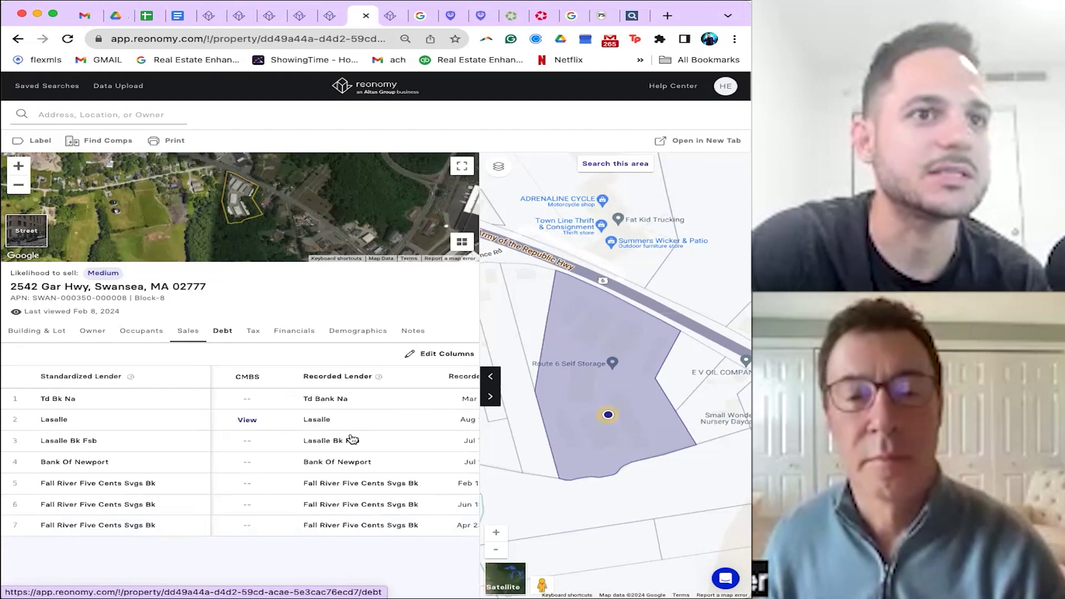
{"action": "scroll", "coordinate": [350, 438], "scroll_direction": "right", "scroll_amount": 5}
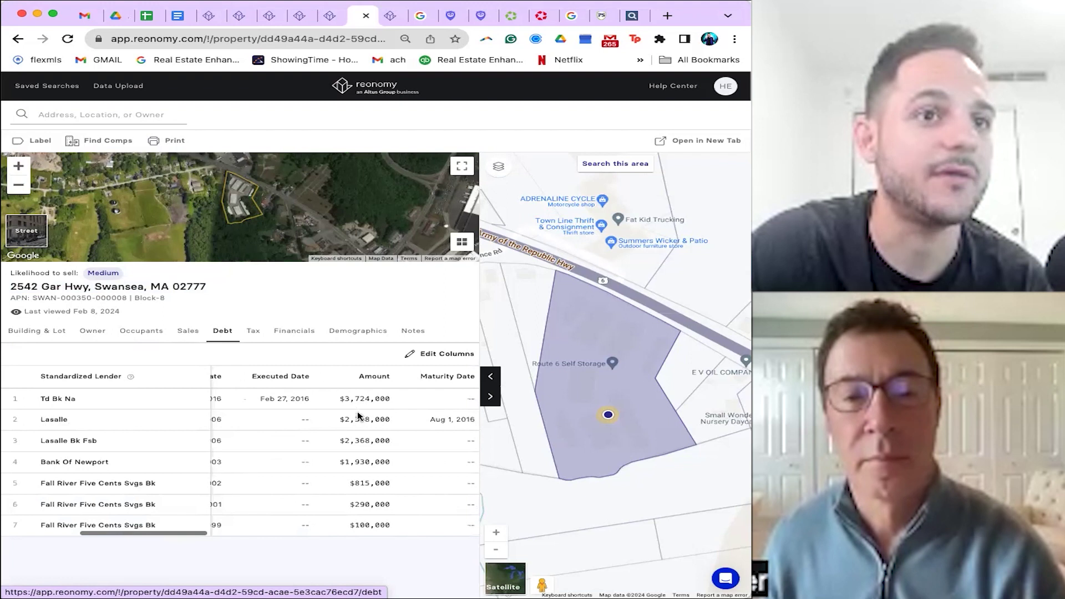
{"action": "scroll", "coordinate": [352, 408], "scroll_direction": "right", "scroll_amount": 2}
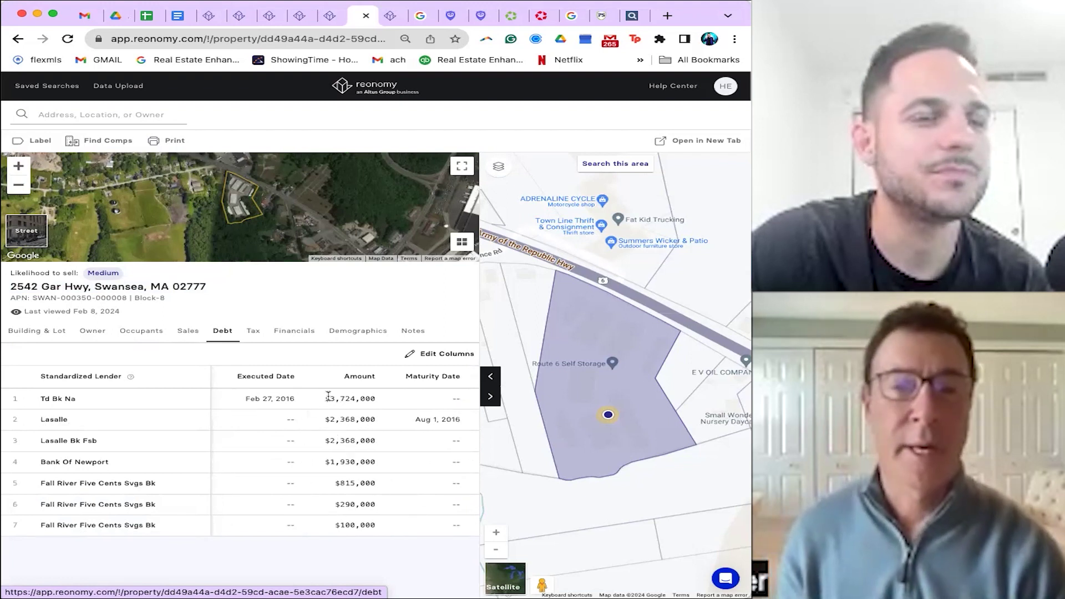
{"action": "scroll", "coordinate": [339, 411], "scroll_direction": "left", "scroll_amount": 4}
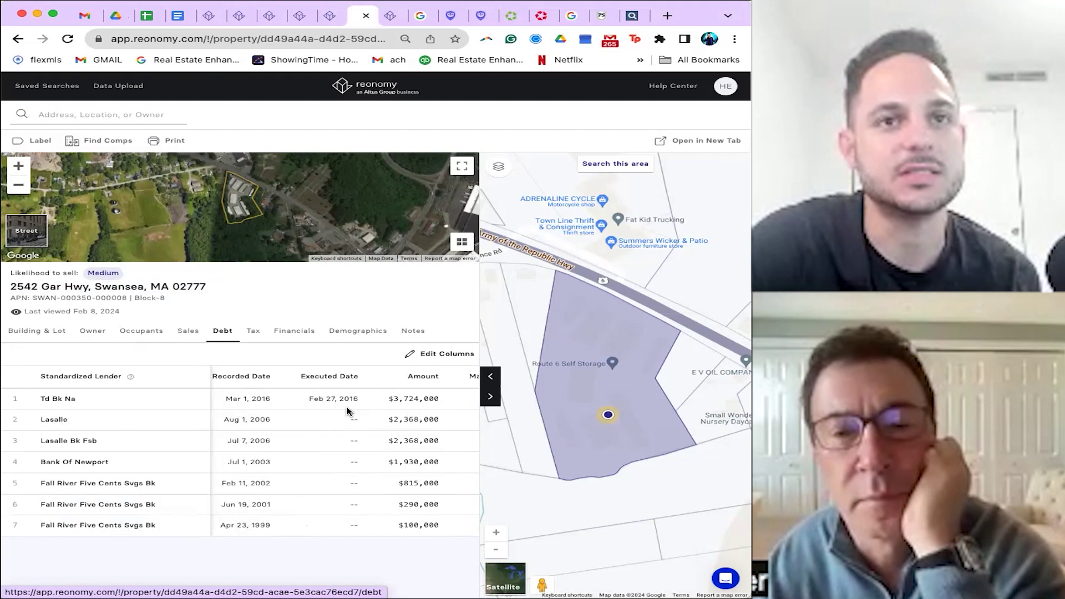
Bring the property's Sales table back up, scrolled across to the Price column.
{"action": "left_click", "coordinate": [187, 335]}
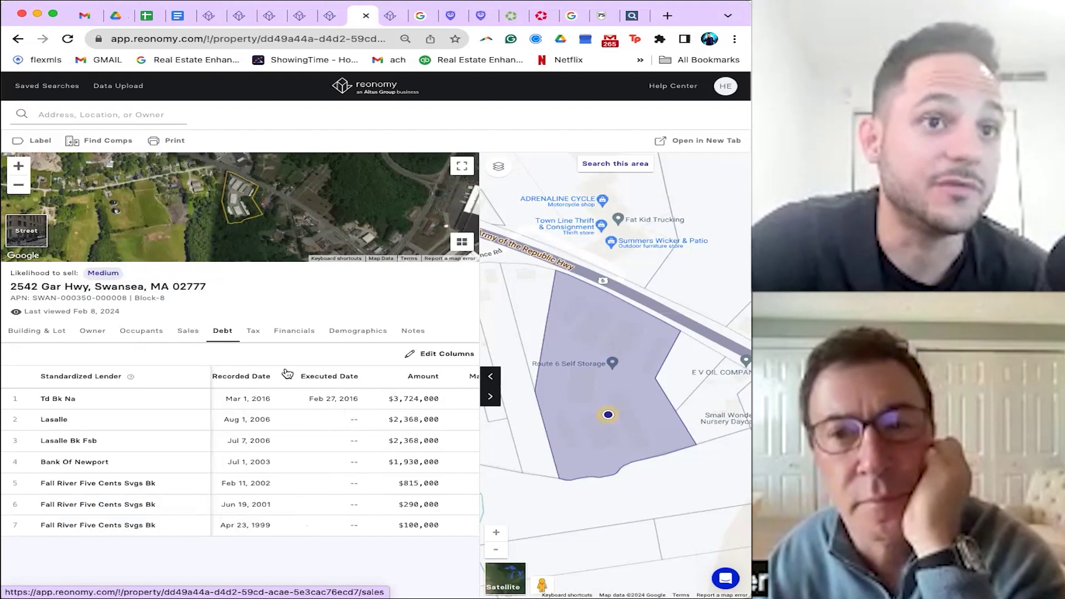
{"action": "scroll", "coordinate": [409, 416], "scroll_direction": "right", "scroll_amount": 5}
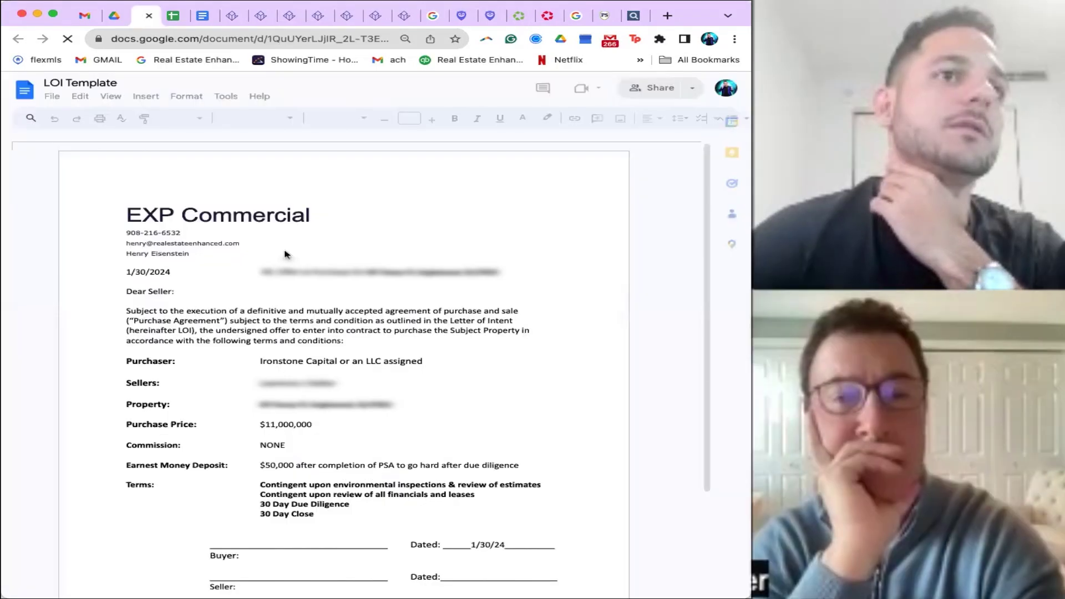
Change the LOI Purchase Price to $3,500,000 and the Earnest Money Deposit to $25,000.
{"action": "left_click", "coordinate": [275, 424]}
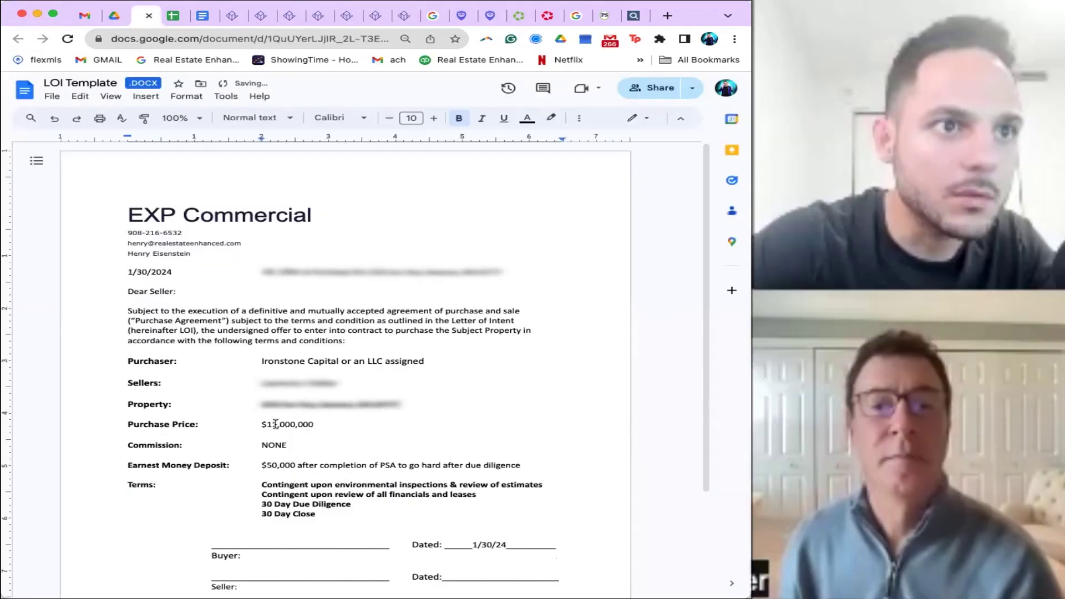
{"action": "key", "text": "BackSpace"}
{"action": "key", "text": "BackSpace"}
{"action": "type", "text": "33"}
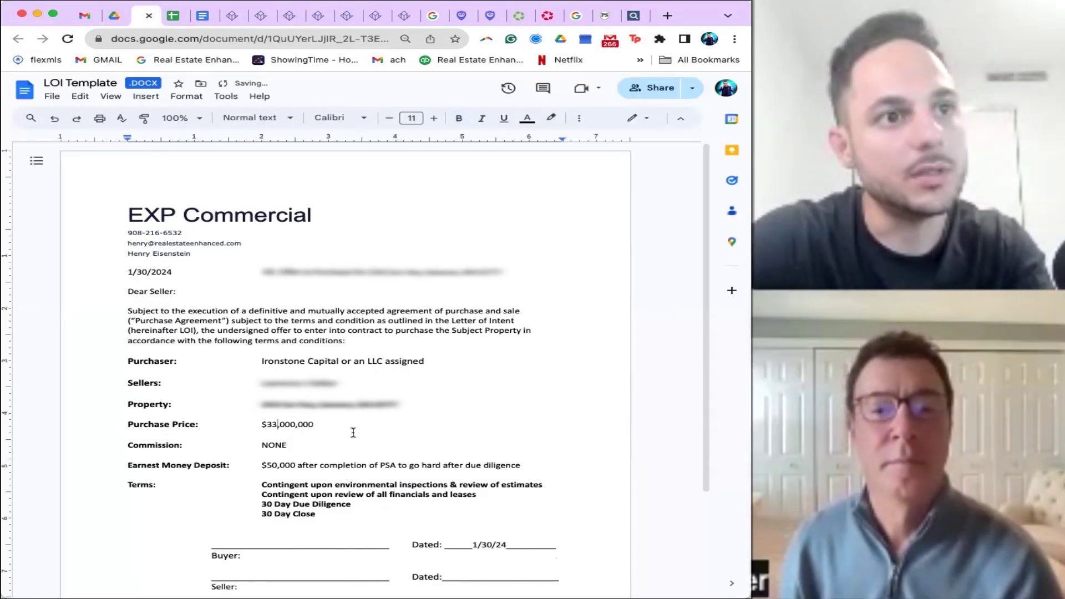
{"action": "left_click", "coordinate": [270, 467]}
{"action": "key", "text": "BackSpace"}
{"action": "key", "text": "BackSpace"}
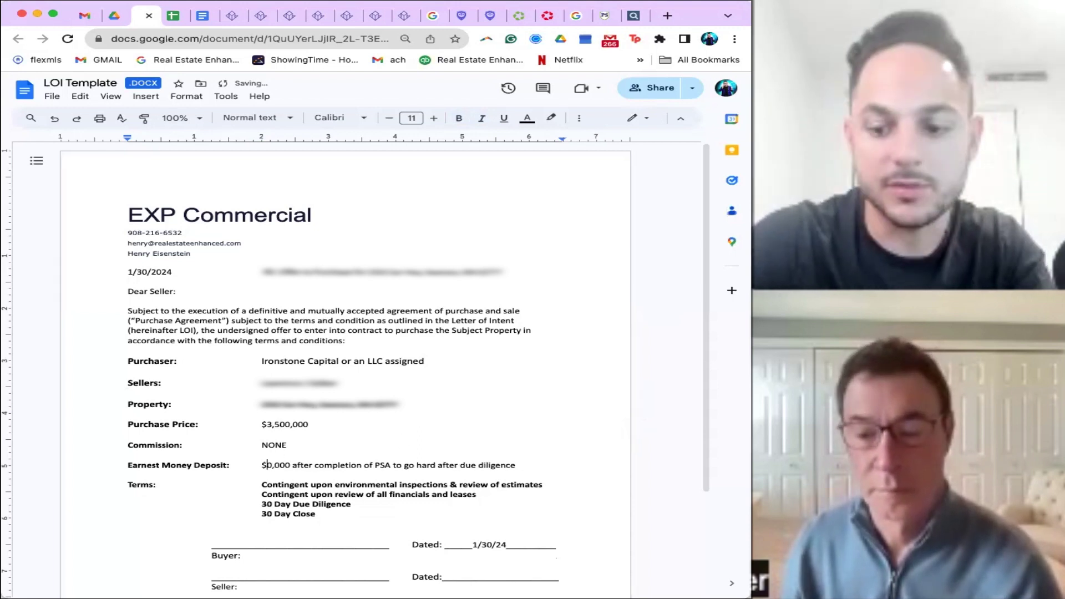
{"action": "type", "text": "25"}
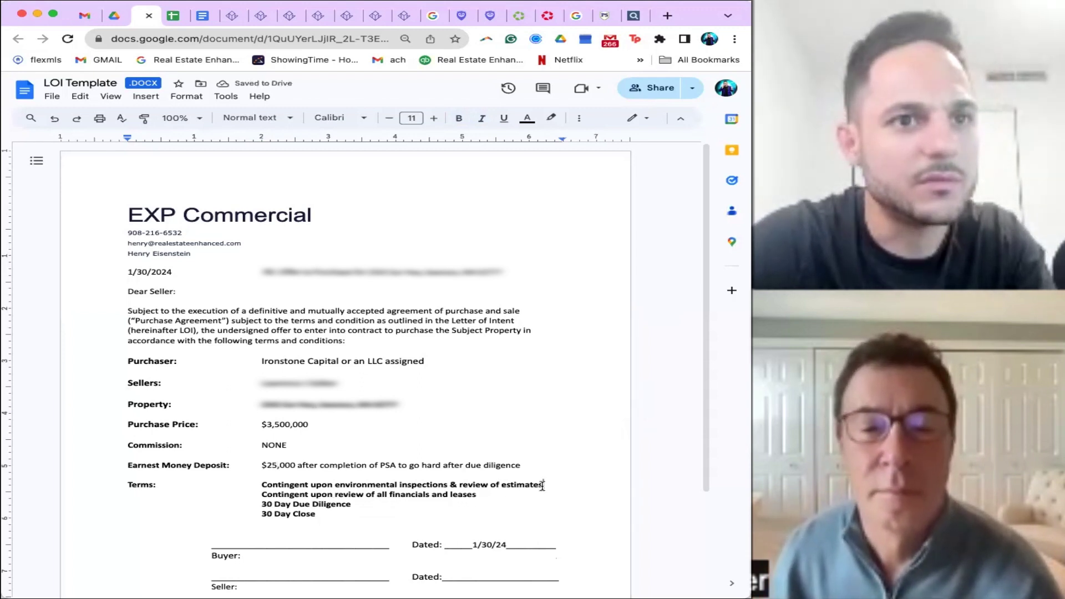
Revise the Terms to drop the review of estimates and add structural inspections.
{"action": "left_click_drag", "start_coordinate": [543, 486], "coordinate": [455, 486]}
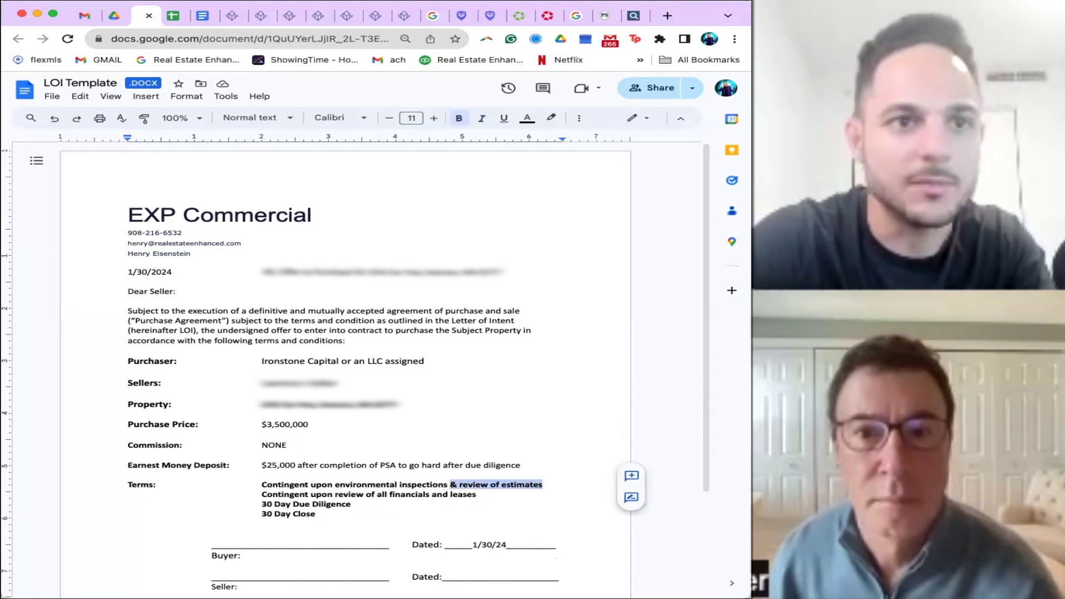
{"action": "key", "text": "BackSpace"}
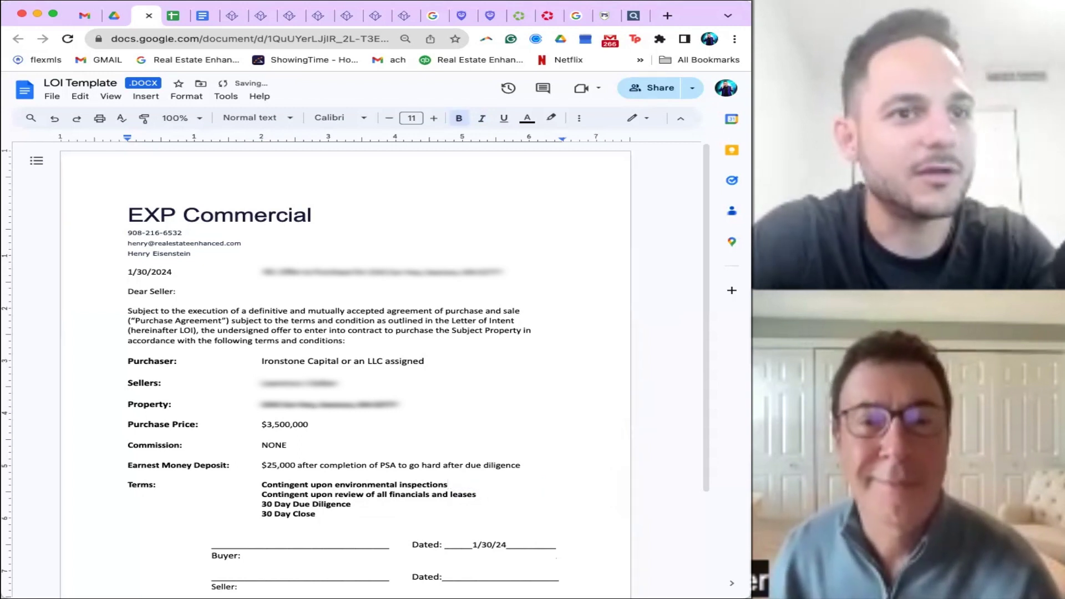
{"action": "left_click", "coordinate": [399, 485]}
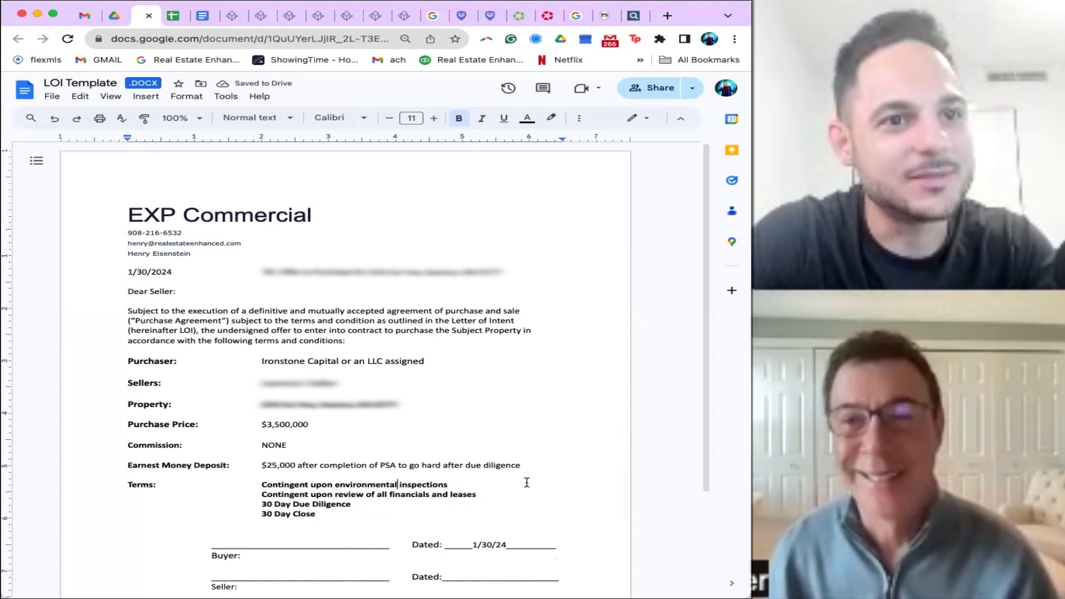
{"action": "type", "text": "&"}
{"action": "key", "text": "BackSpace"}
{"action": "key", "text": "BackSpace"}
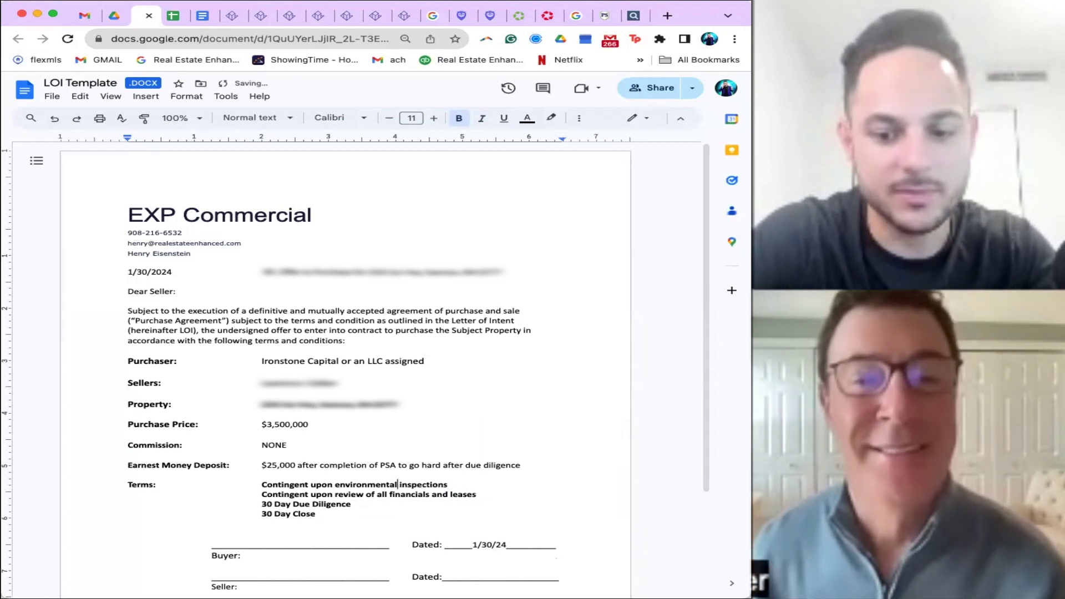
{"action": "type", "text": "structural "}
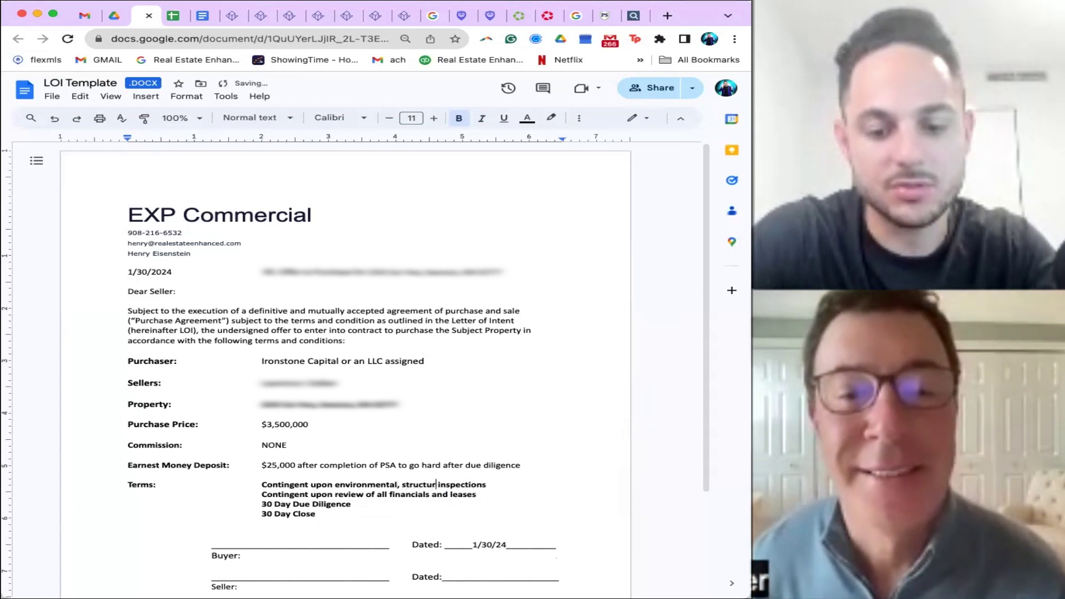
{"action": "type", "text": "and mech"}
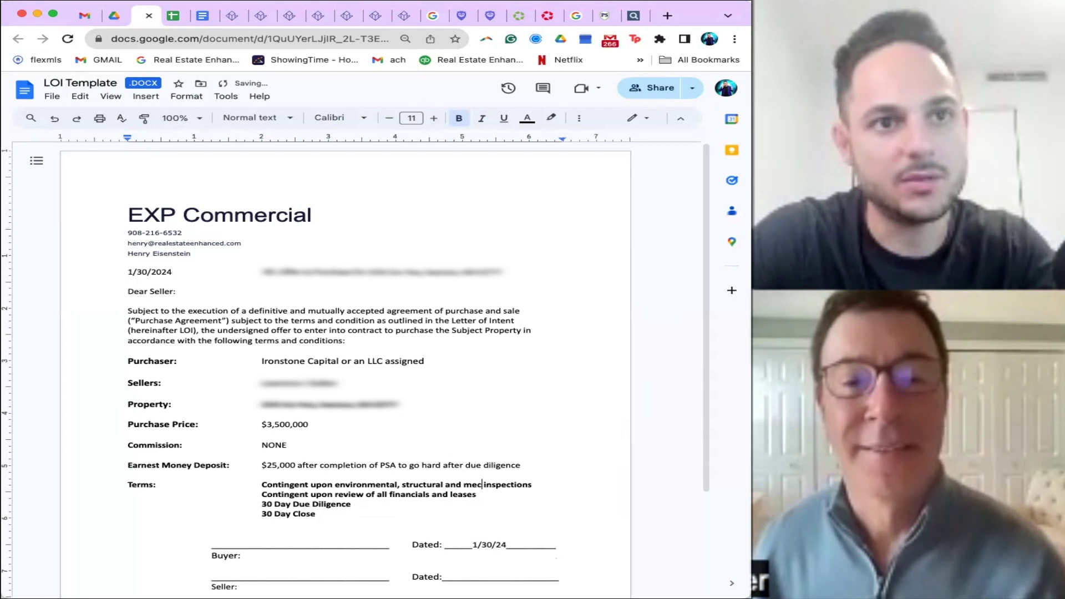
{"action": "key", "text": "BackSpace"}
{"action": "key", "text": "BackSpace"}
{"action": "key", "text": "BackSpace"}
{"action": "key", "text": "BackSpace"}
{"action": "key", "text": "BackSpace"}
{"action": "key", "text": "BackSpace"}
{"action": "key", "text": "BackSpace"}
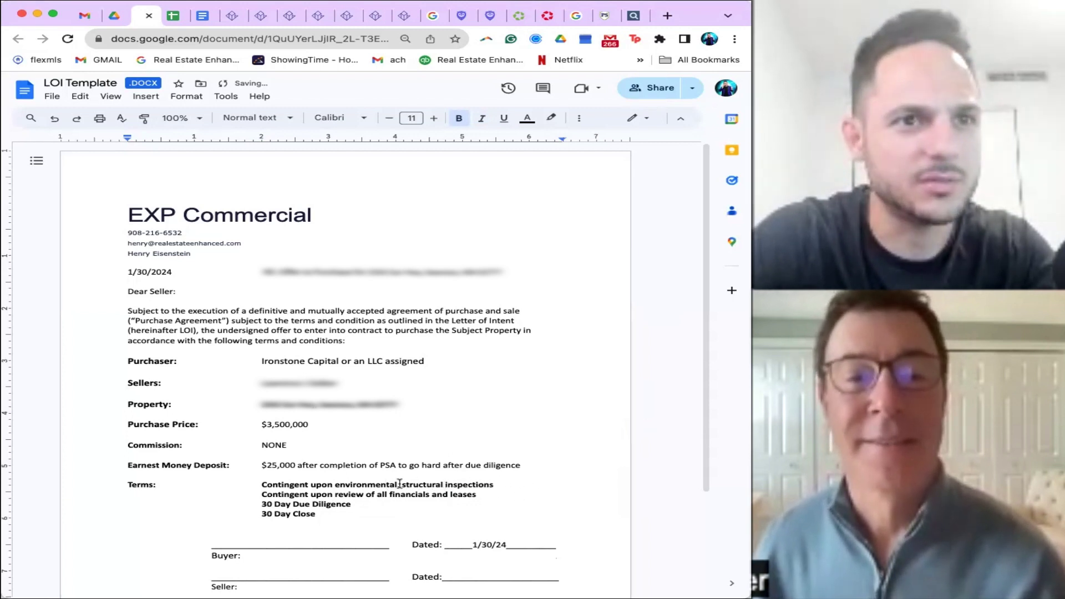
{"action": "left_click", "coordinate": [400, 484]}
{"action": "key", "text": "BackSpace"}
{"action": "type", "text": "& "}
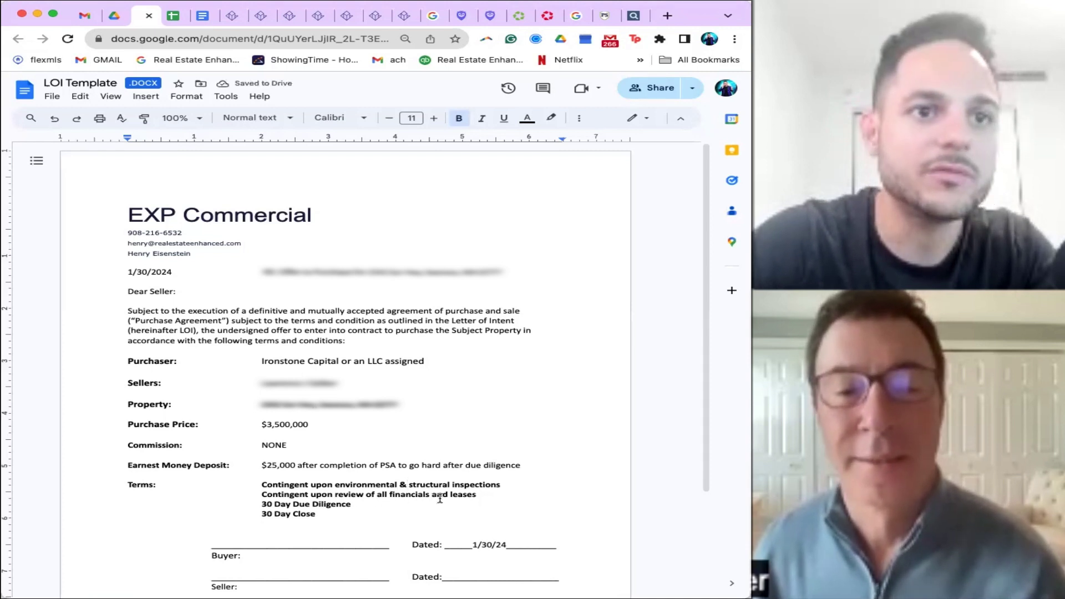
{"action": "type", "text": "& unit mix"}
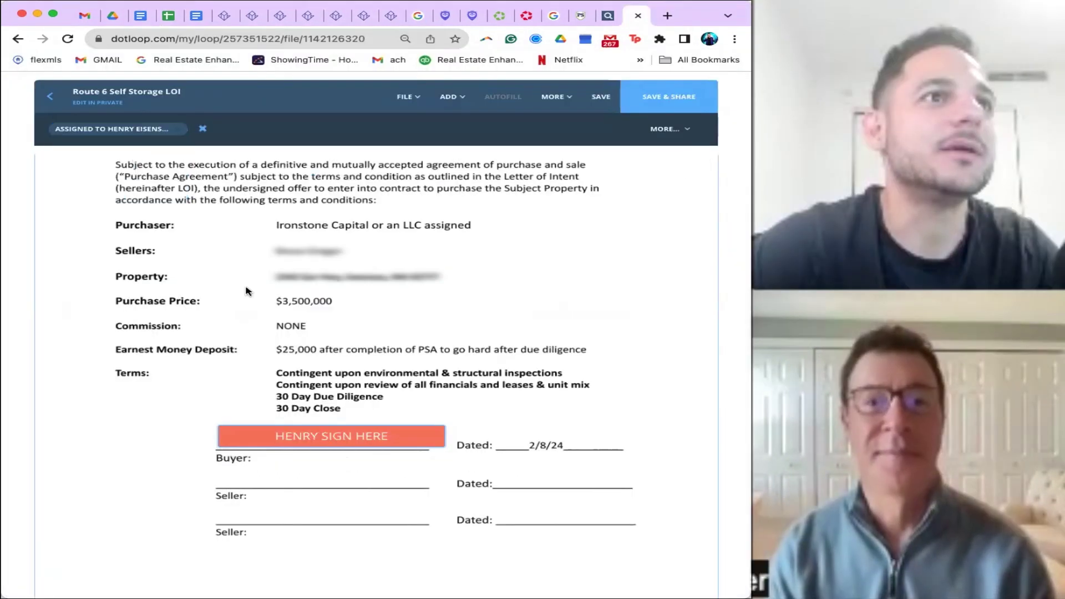
Sign the LOI in dotloop at the buyer signature spot using Adopt and Sign.
{"action": "mouse_move", "coordinate": [336, 442]}
{"action": "left_click", "coordinate": [335, 467]}
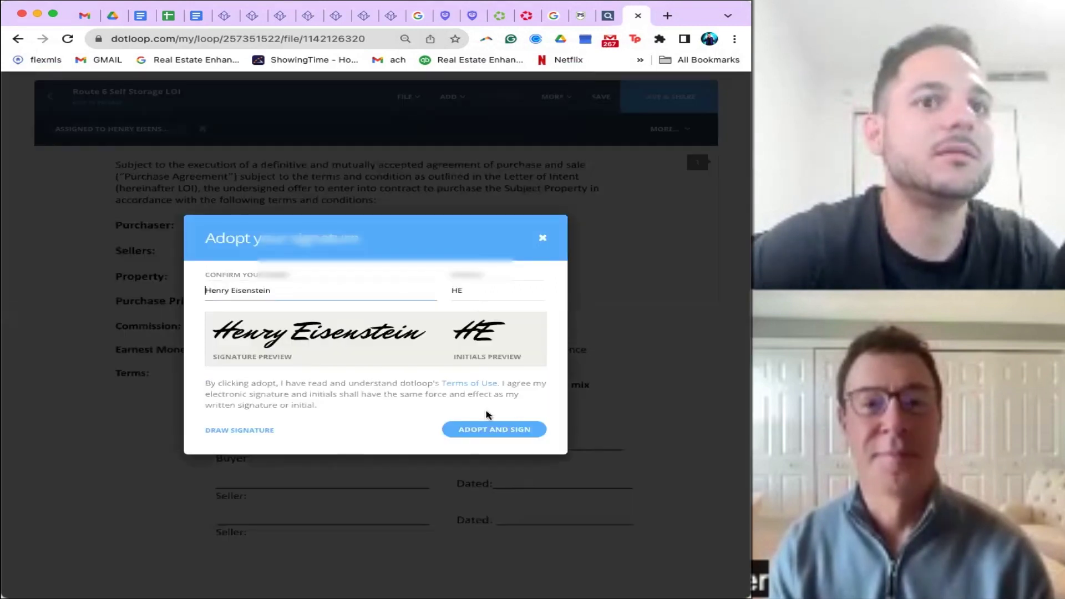
{"action": "left_click", "coordinate": [488, 431]}
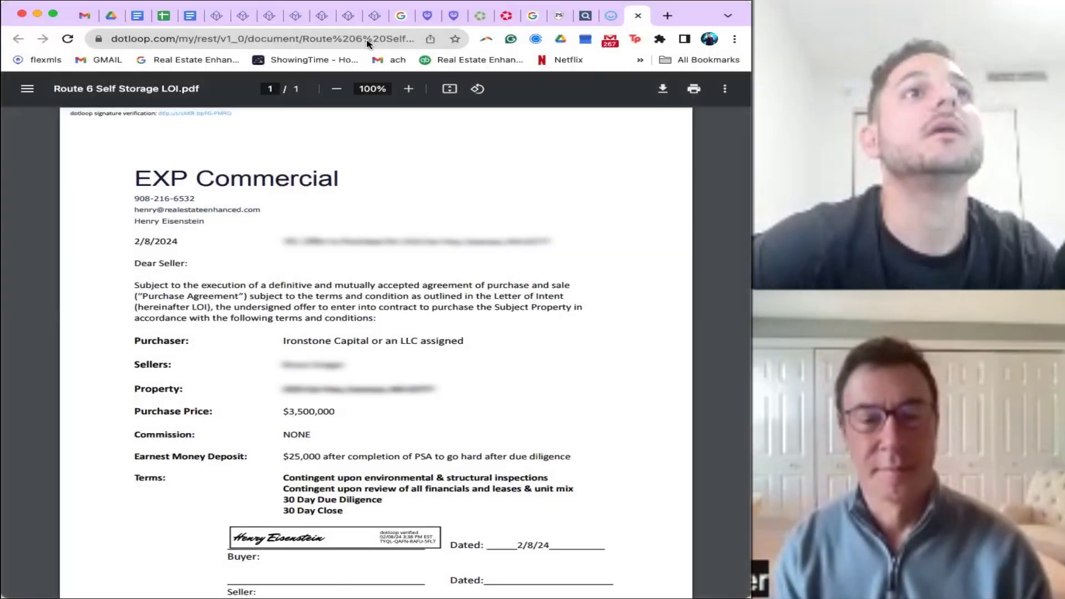
Email the signed letter of intent to the owner's address, then return to Reonomy.
{"action": "left_click", "coordinate": [86, 15]}
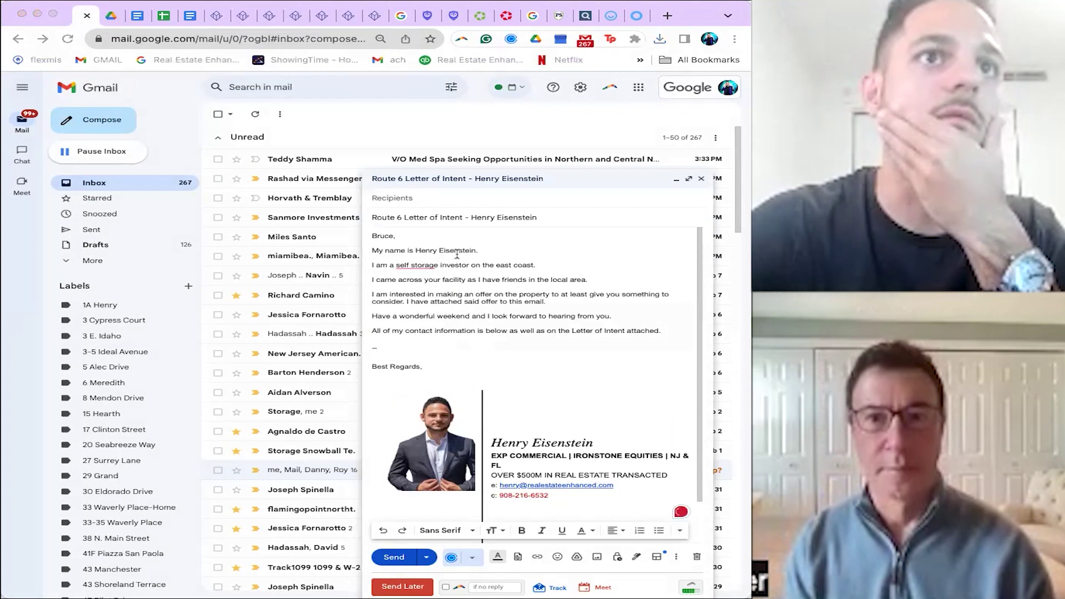
{"action": "key", "text": "super+v"}
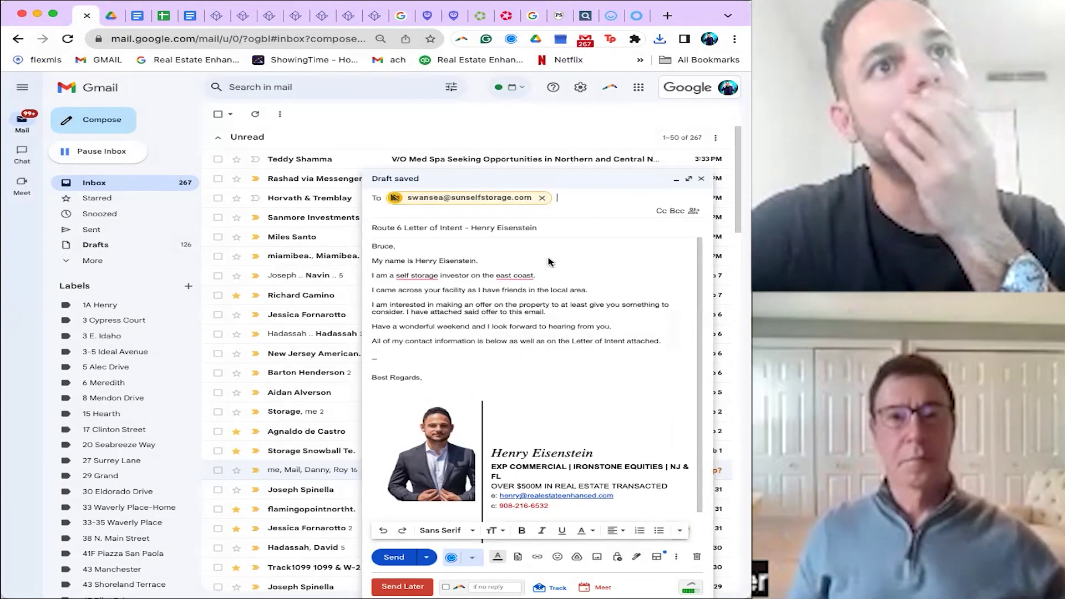
{"action": "left_click", "coordinate": [396, 558]}
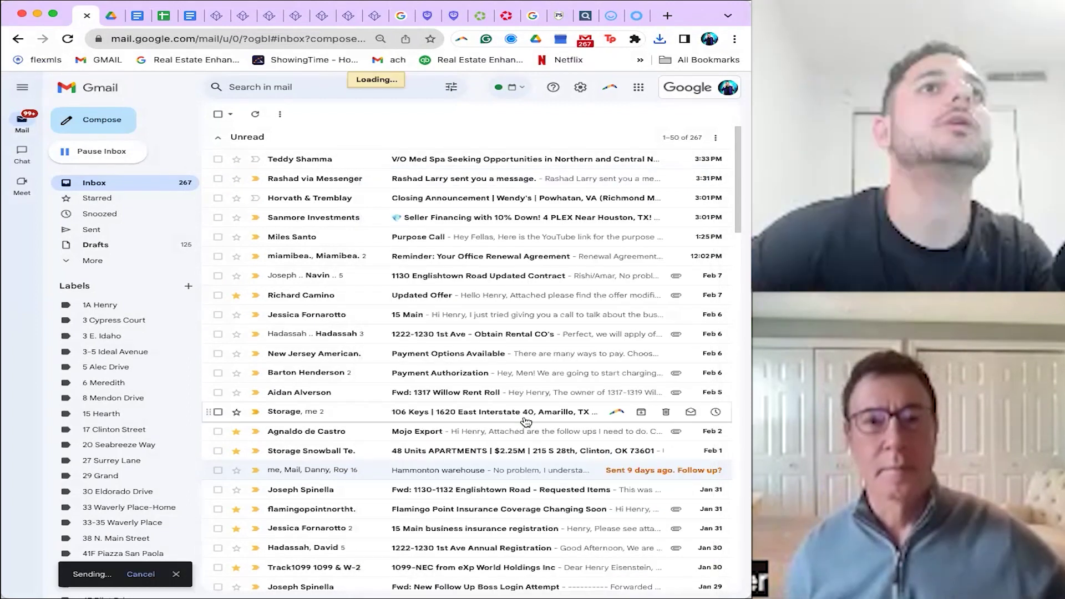
{"action": "left_click", "coordinate": [348, 15]}
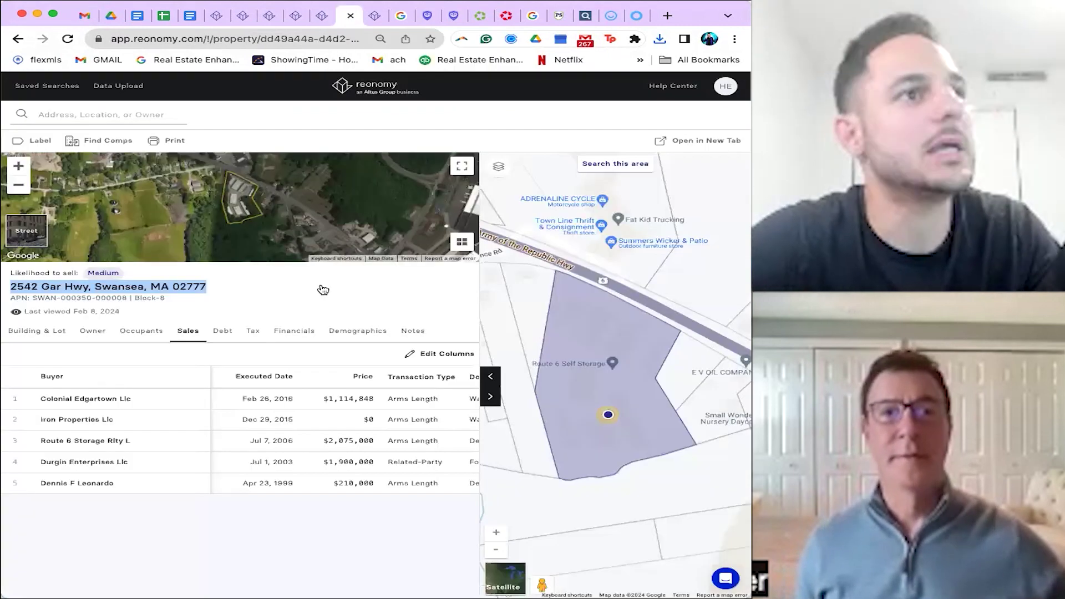
Leave the Swansea record for Reonomy's home page and list recent searches in the search box.
{"action": "left_click", "coordinate": [322, 290]}
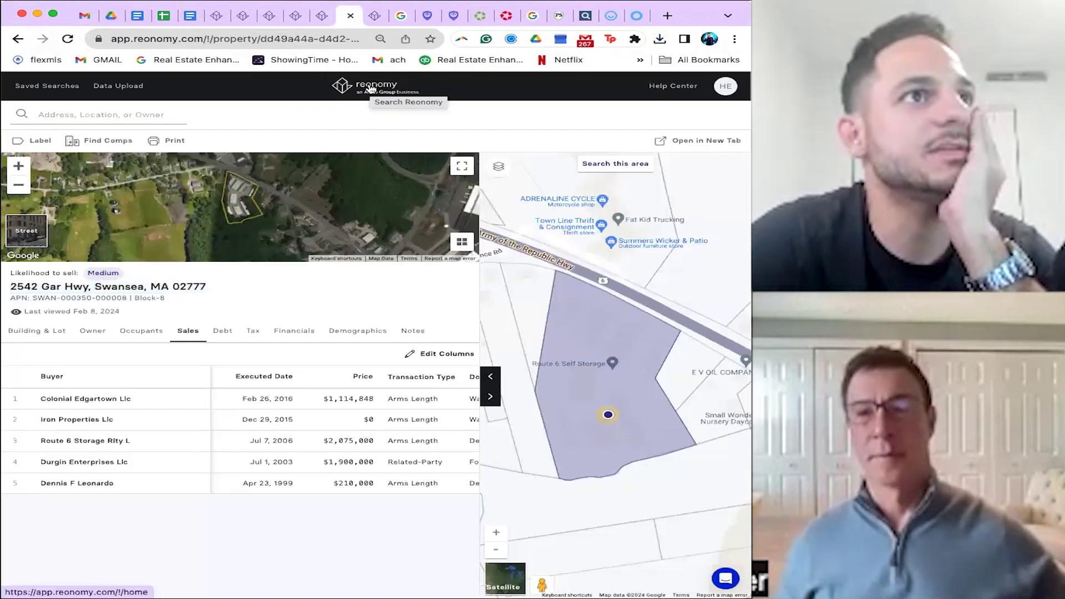
{"action": "left_click", "coordinate": [370, 89]}
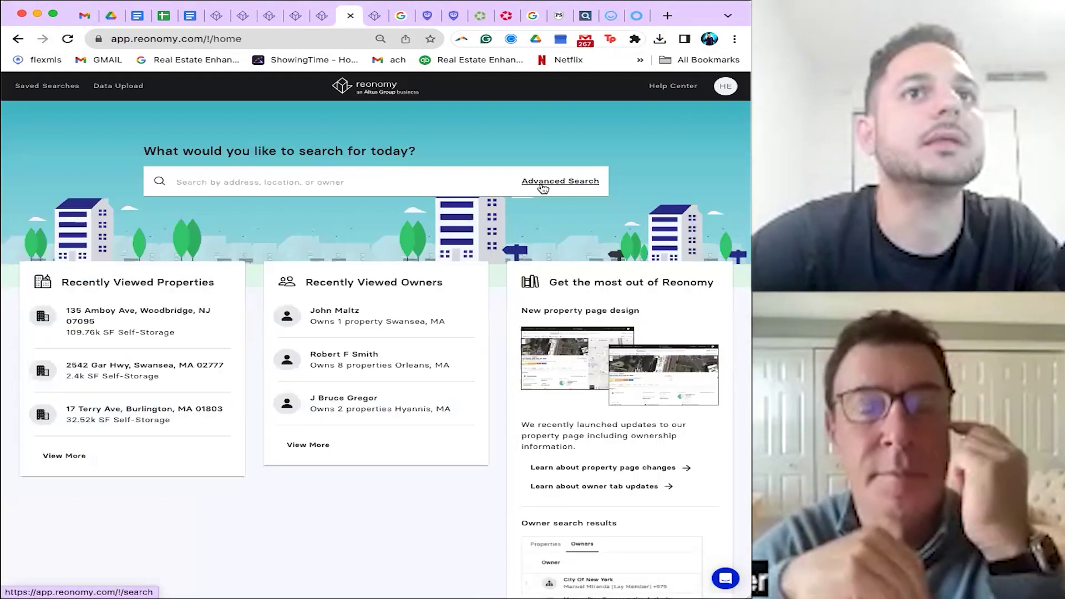
{"action": "left_click", "coordinate": [411, 183]}
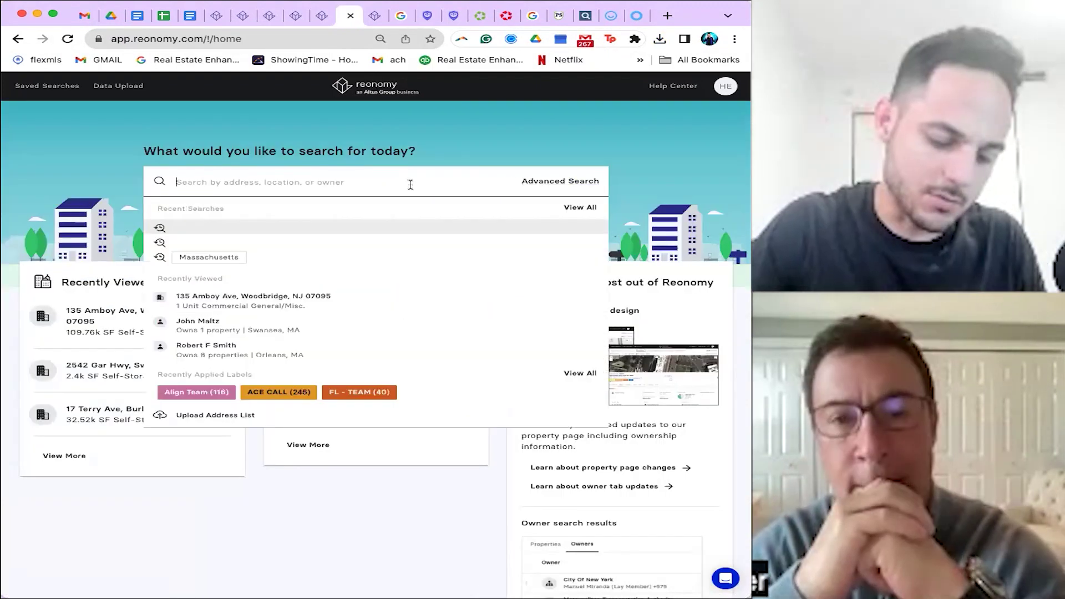